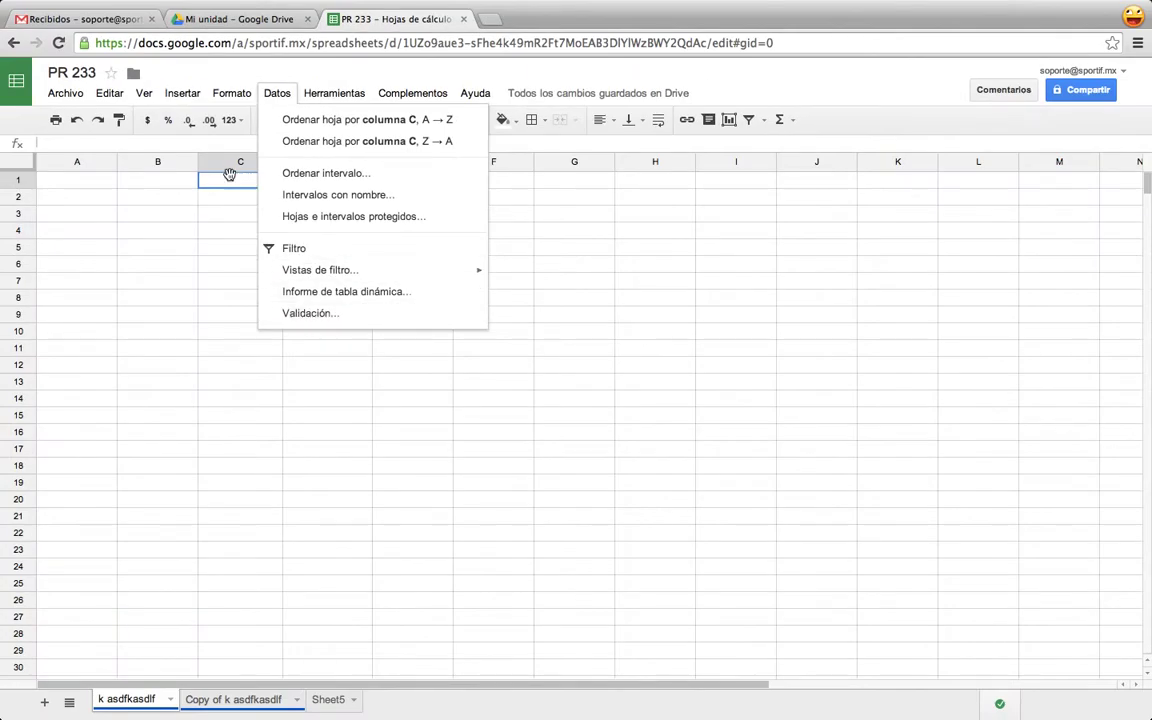
{"action": "right_click", "coordinate": [229, 182]}
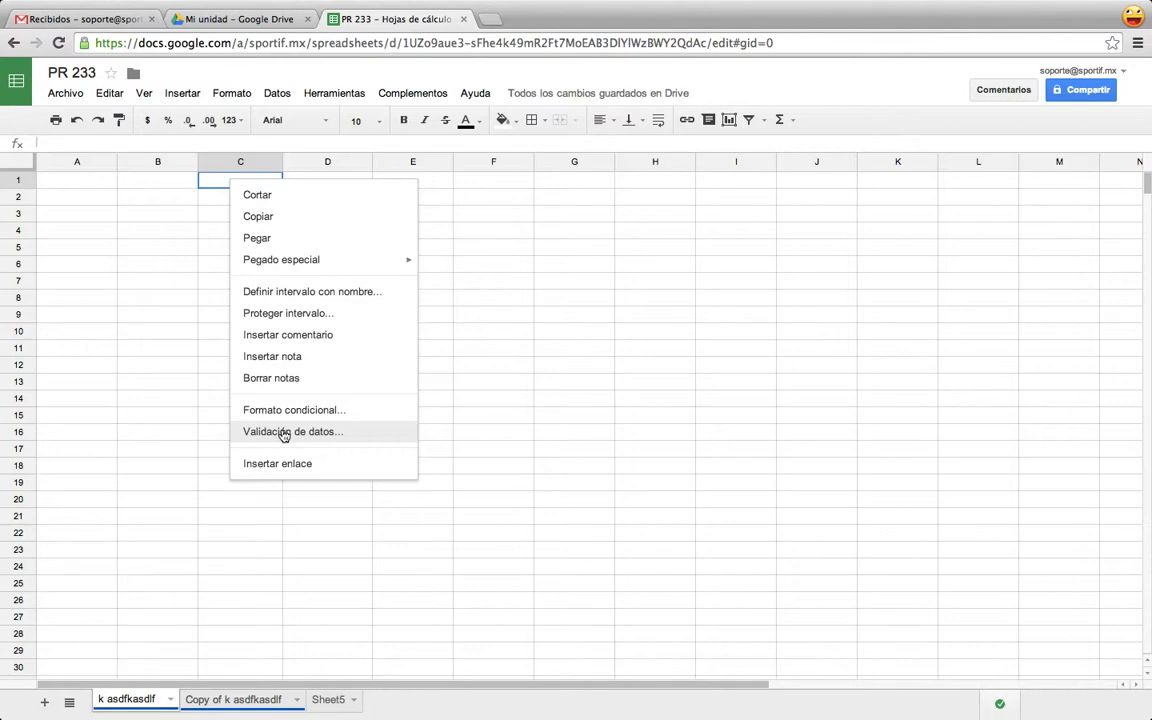
{"action": "left_click", "coordinate": [284, 432]}
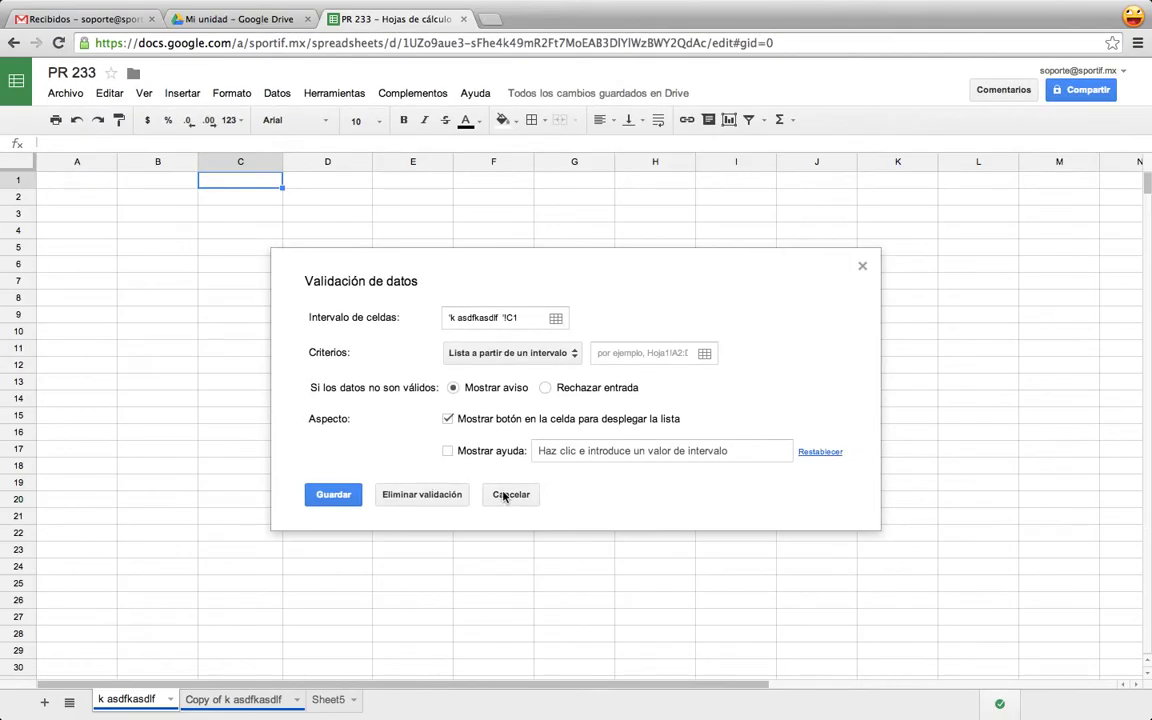
{"action": "left_click", "coordinate": [521, 503]}
Start a data validation rule on column C and set its cell range to C1:C7 of the first sheet
{"action": "left_click_drag", "start_coordinate": [252, 186], "coordinate": [278, 268]}
{"action": "right_click", "coordinate": [245, 260]}
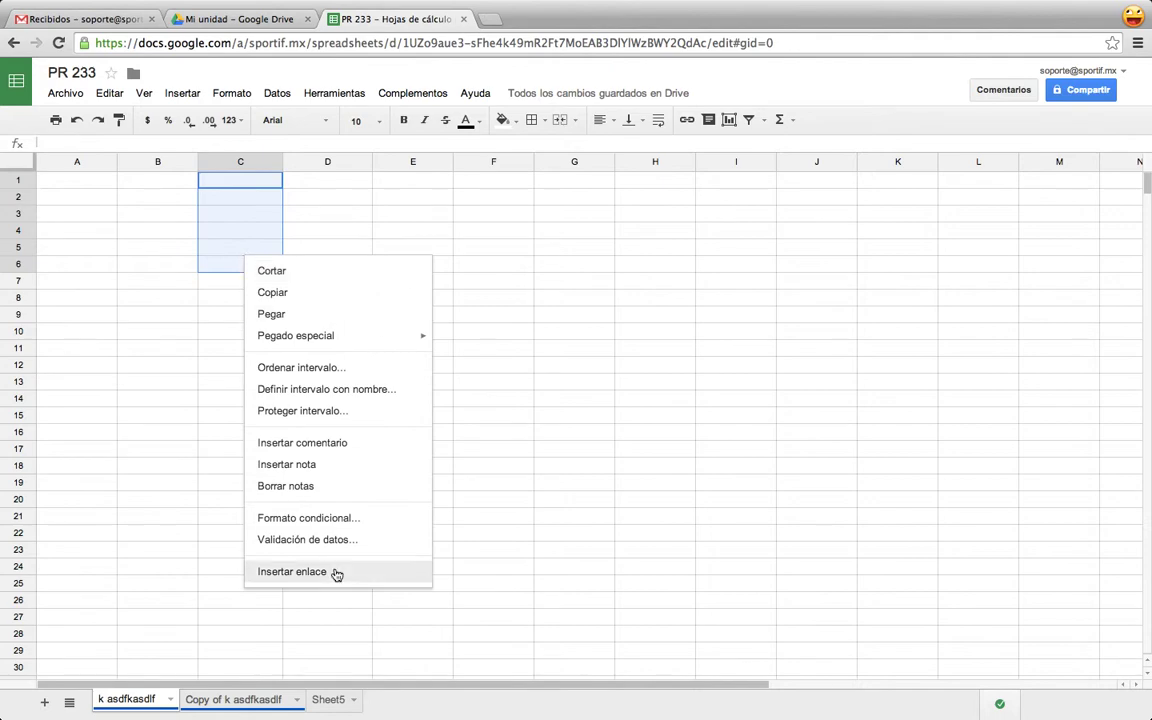
{"action": "left_click", "coordinate": [340, 545]}
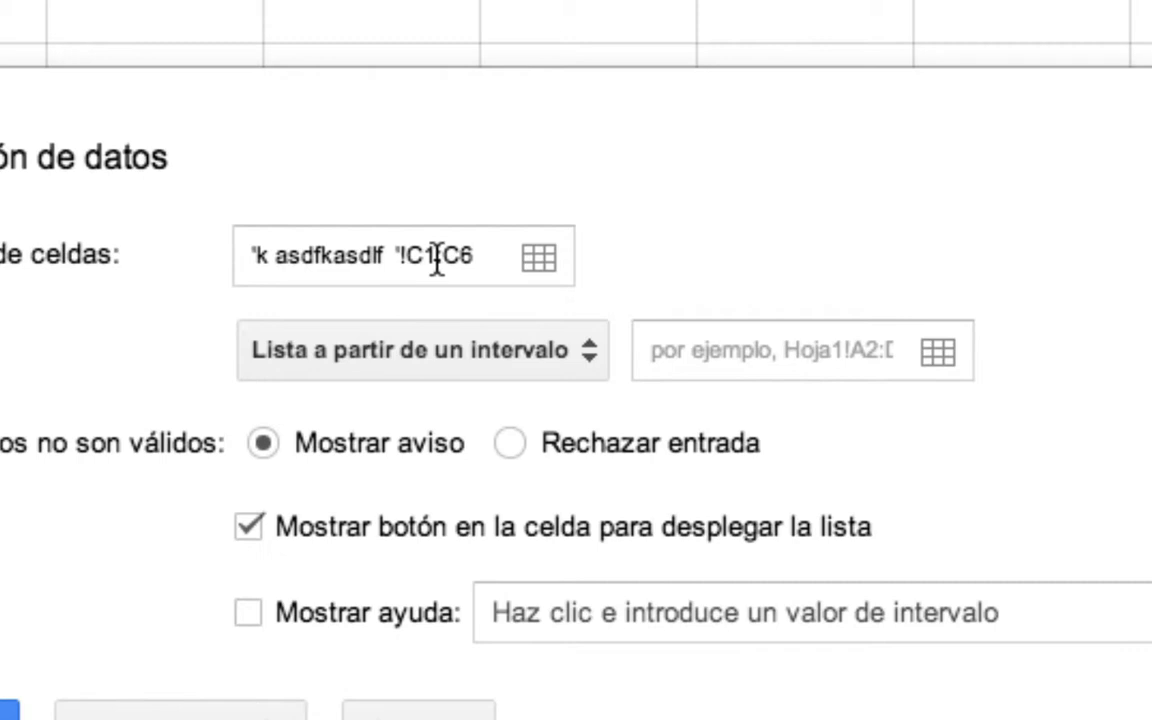
{"action": "left_click", "coordinate": [541, 260]}
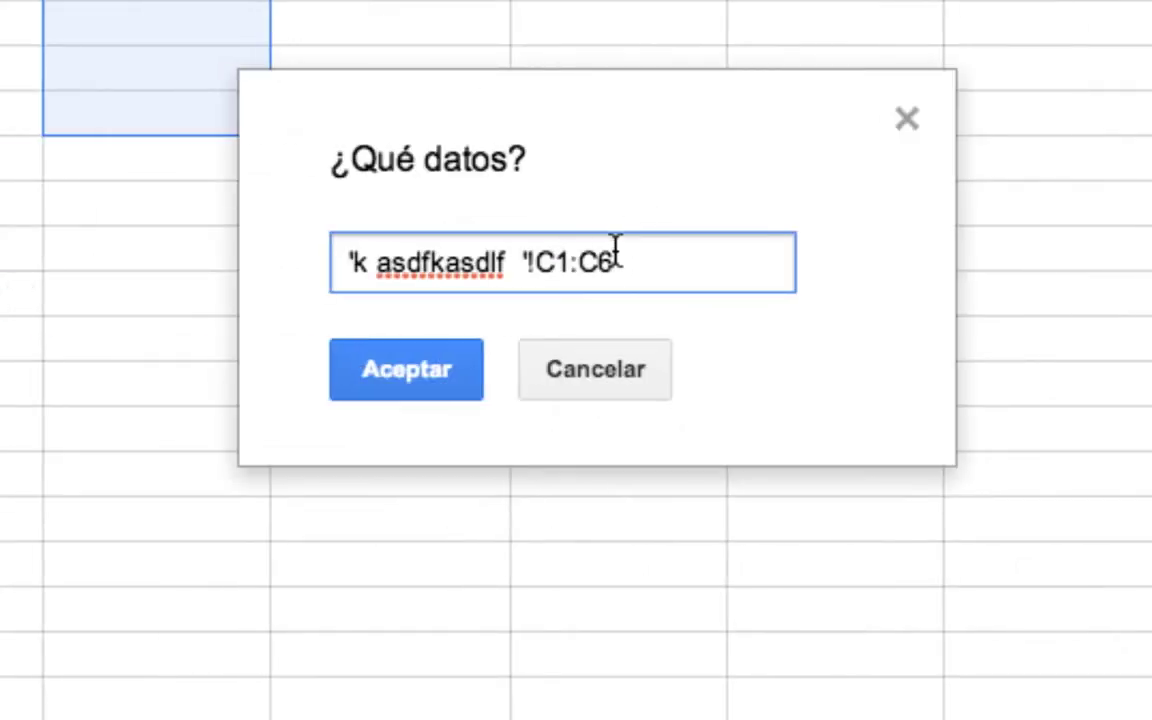
{"action": "key", "text": "BackSpace"}
{"action": "type", "text": "7"}
{"action": "left_click", "coordinate": [410, 385]}
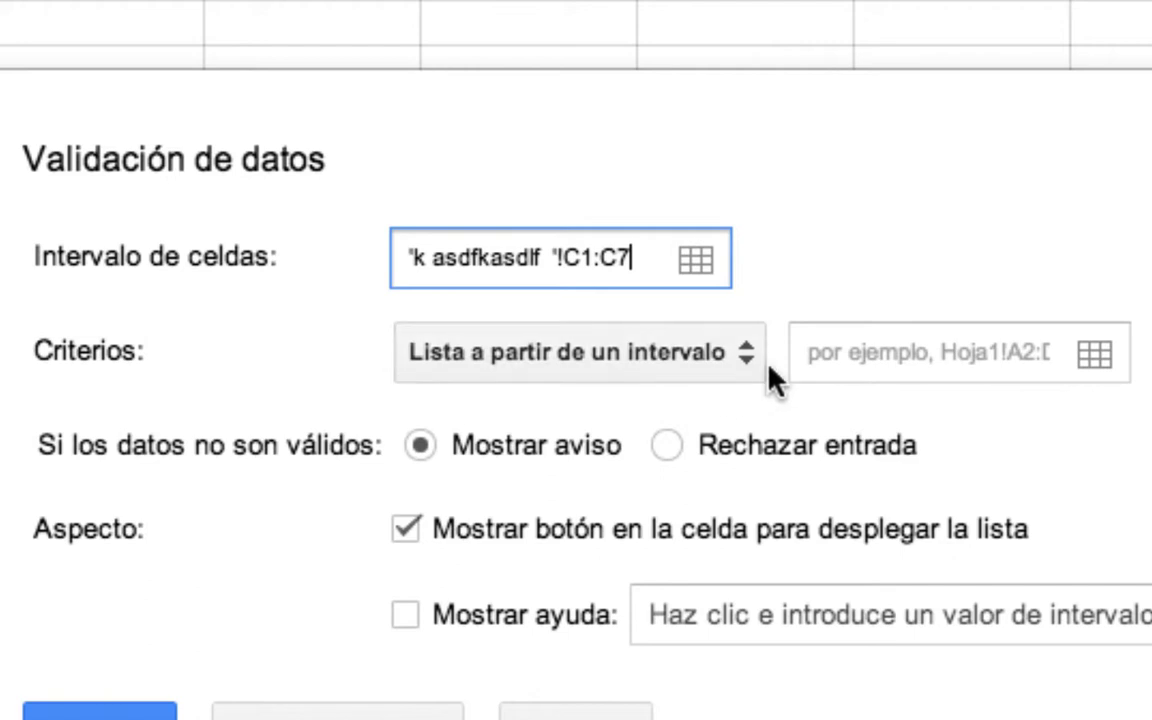
Set the validation criterion to Lista de elementos and enter four comma-separated first names as the allowed items
{"action": "left_click", "coordinate": [744, 362]}
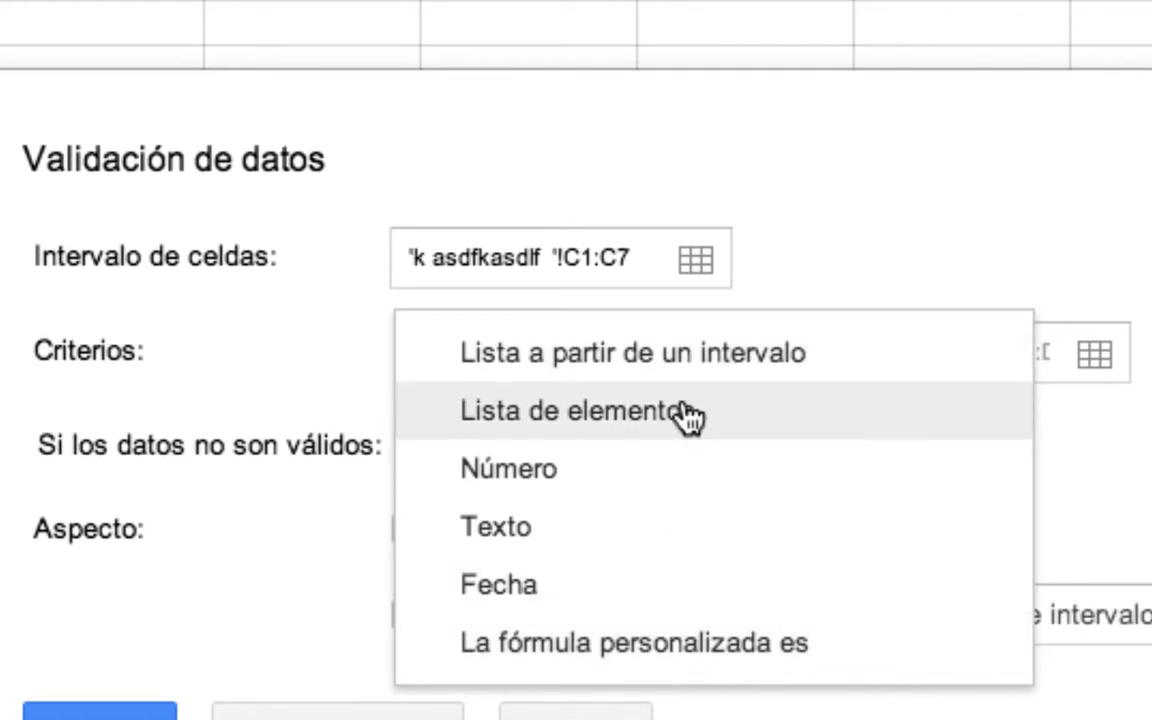
{"action": "left_click", "coordinate": [690, 418]}
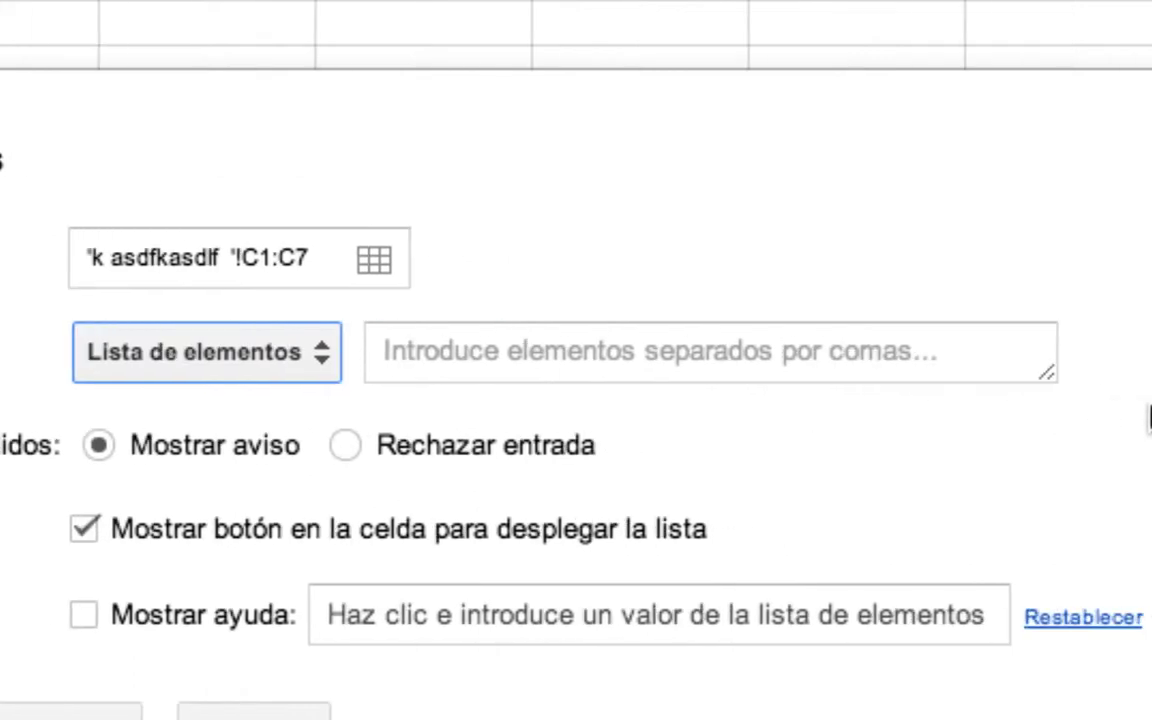
{"action": "left_click", "coordinate": [493, 365]}
{"action": "type", "text": "JUAN"}
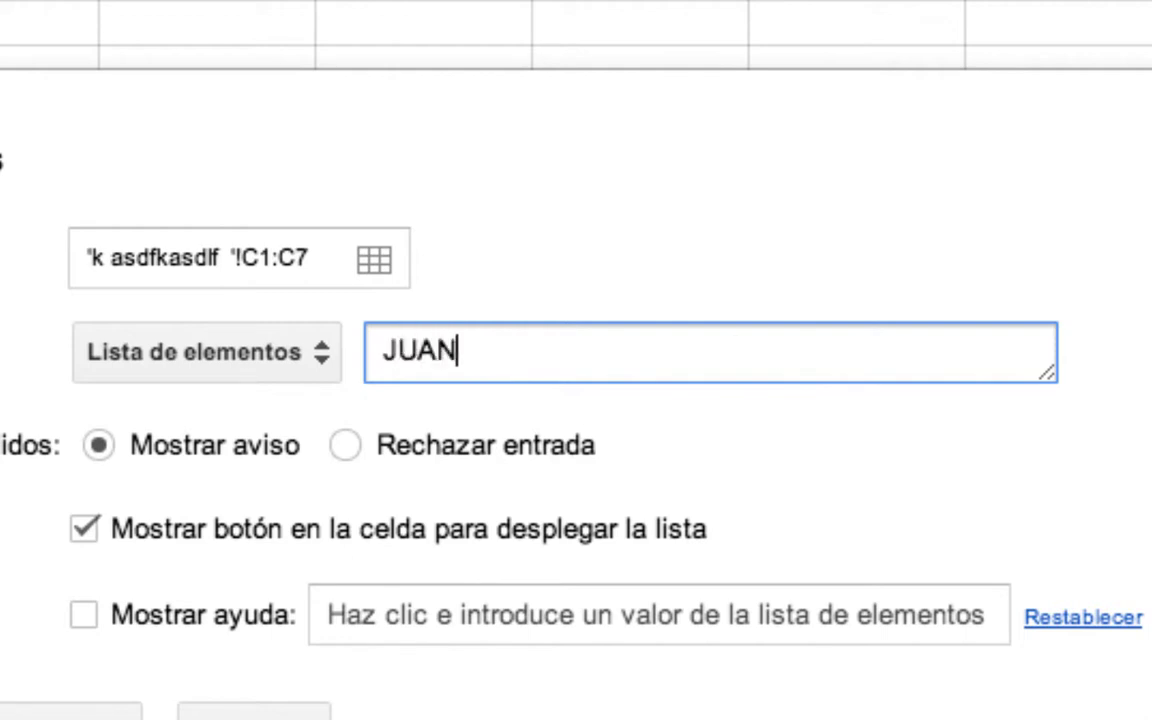
{"action": "type", "text": ", MAR"}
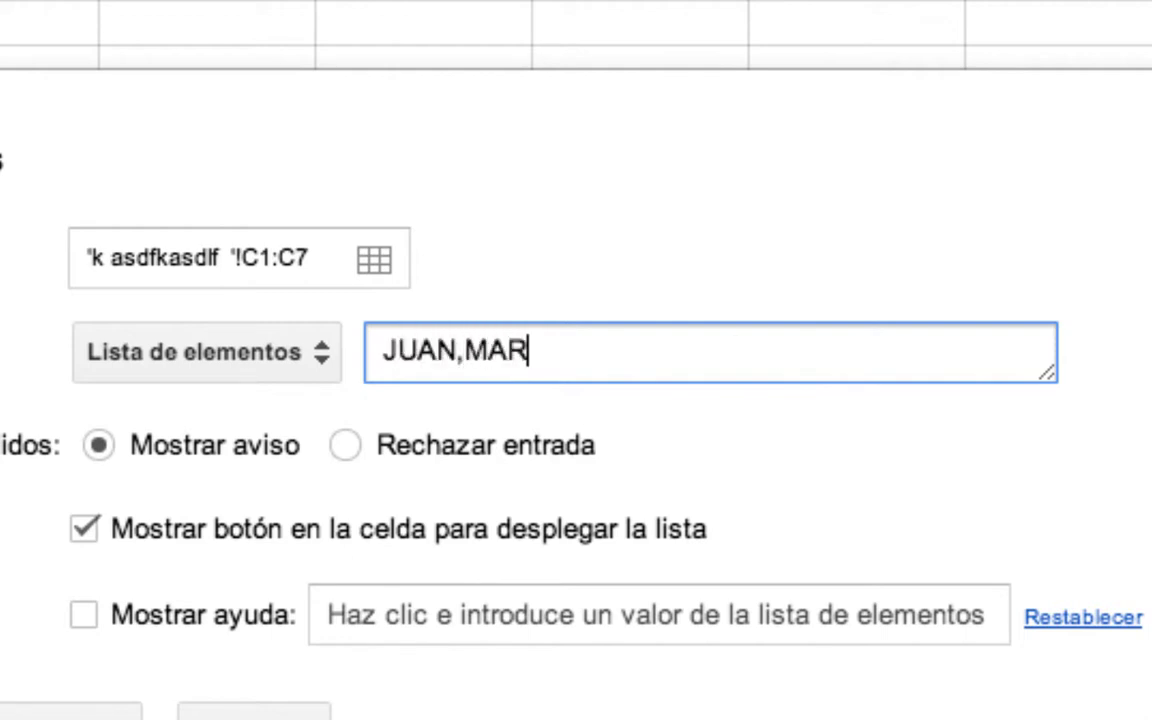
{"action": "type", "text": "IA,ANGLE"}
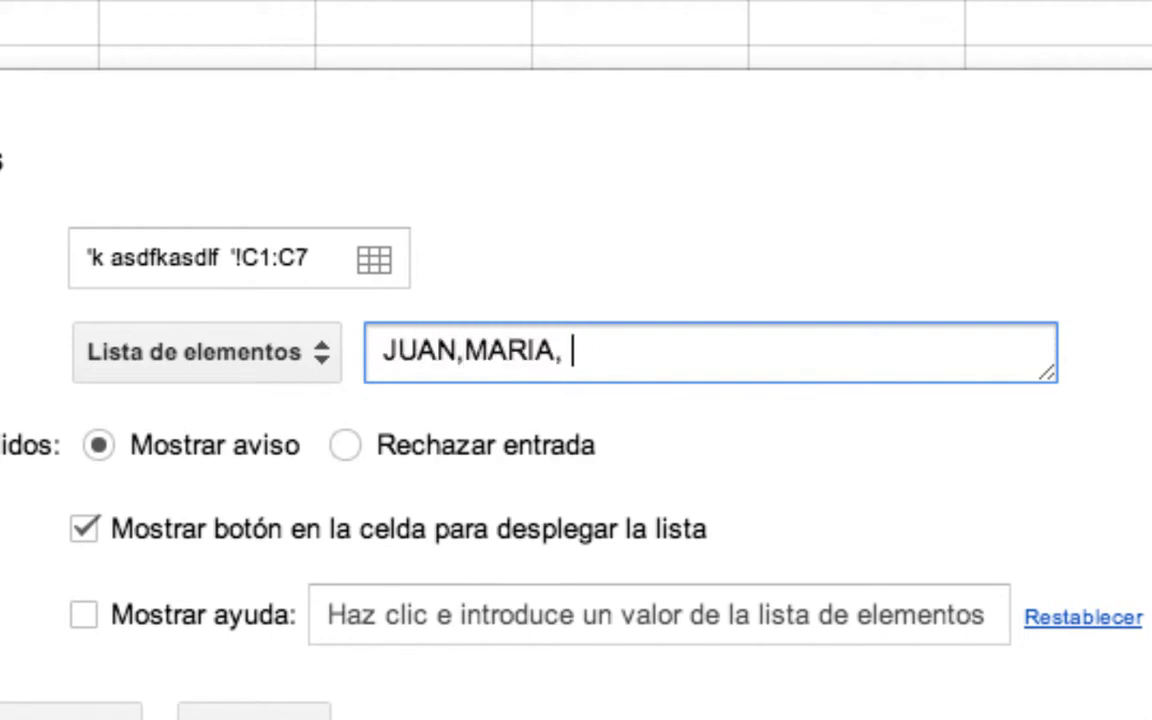
{"action": "key", "text": "BackSpace"}
{"action": "key", "text": "BackSpace"}
{"action": "type", "text": "ELS"}
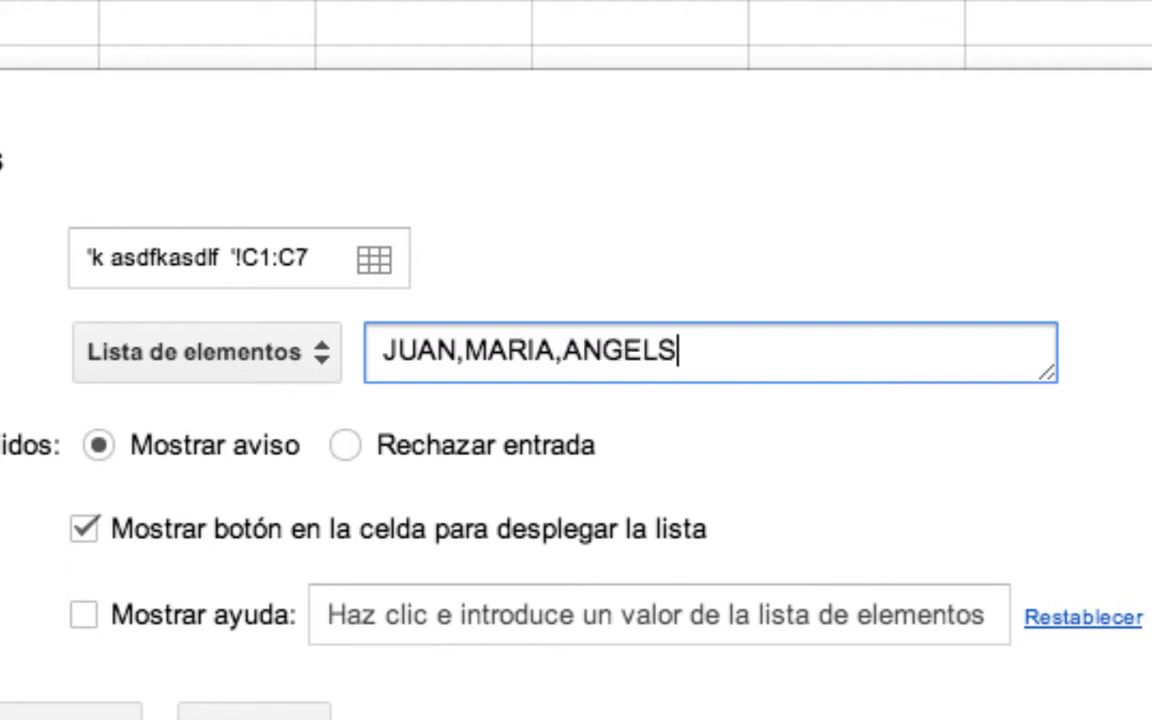
{"action": "key", "text": "BackSpace"}
{"action": "type", "text": "ES"}
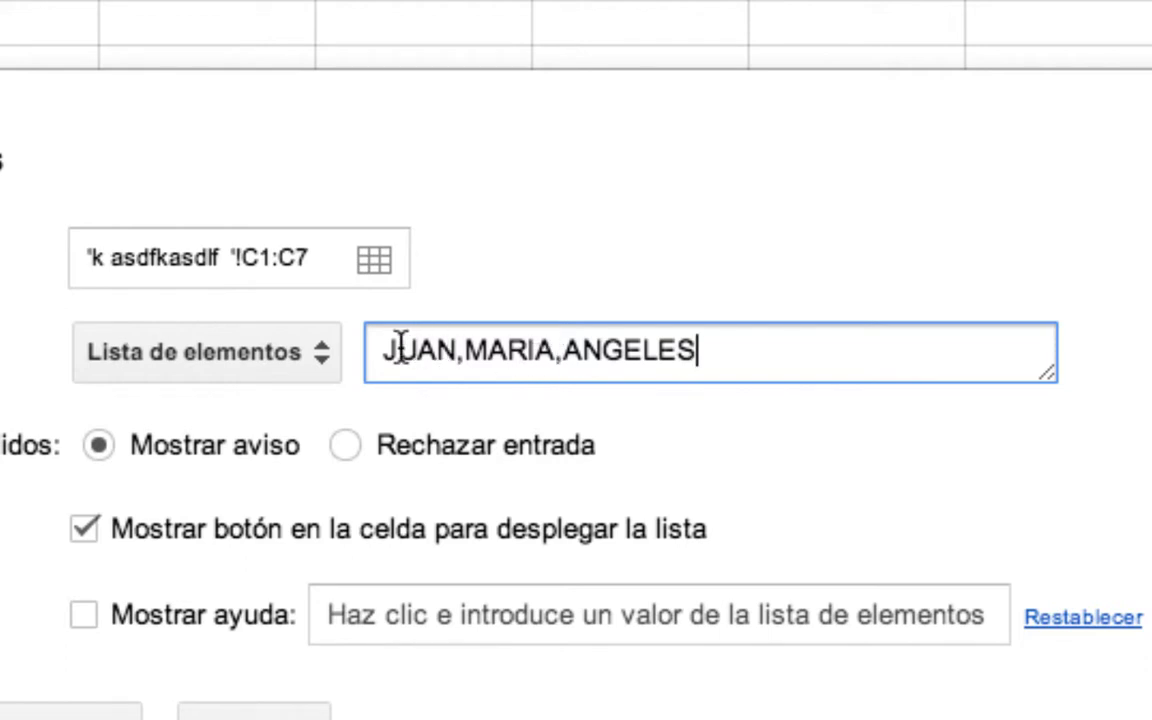
{"action": "type", "text": ",MARCO"}
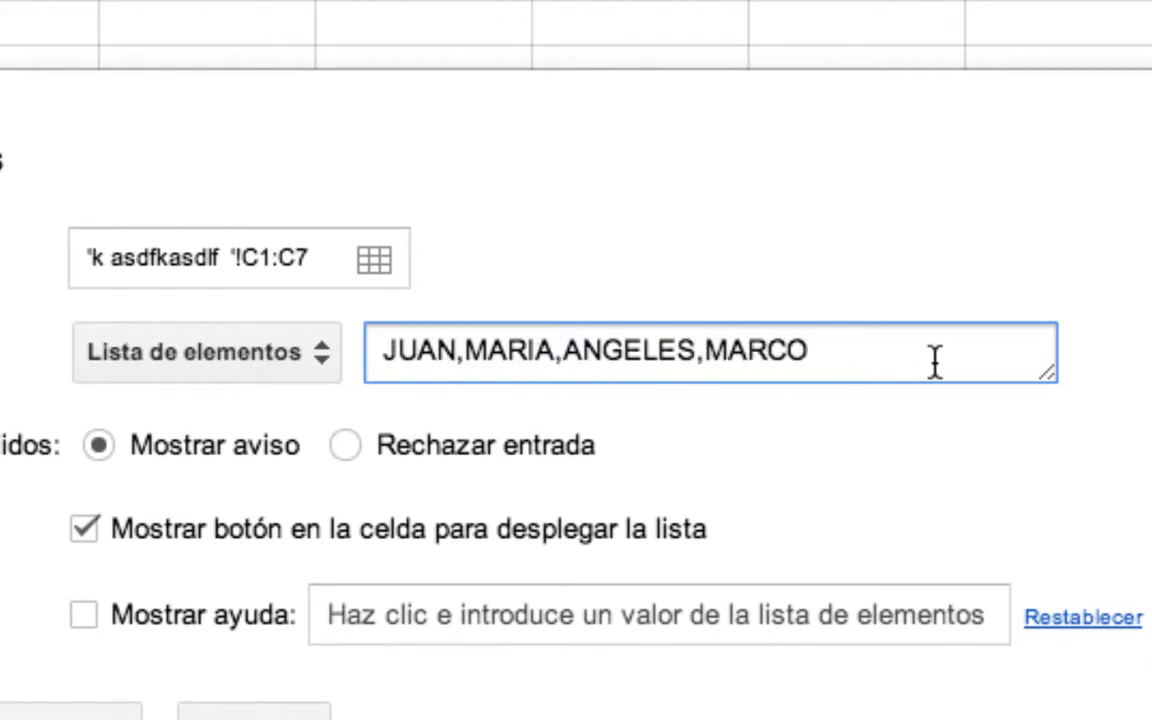
Enlarge the list items box, set invalid data to Rechazar entrada, and save the validation rule
{"action": "left_click_drag", "start_coordinate": [1050, 378], "coordinate": [1098, 470]}
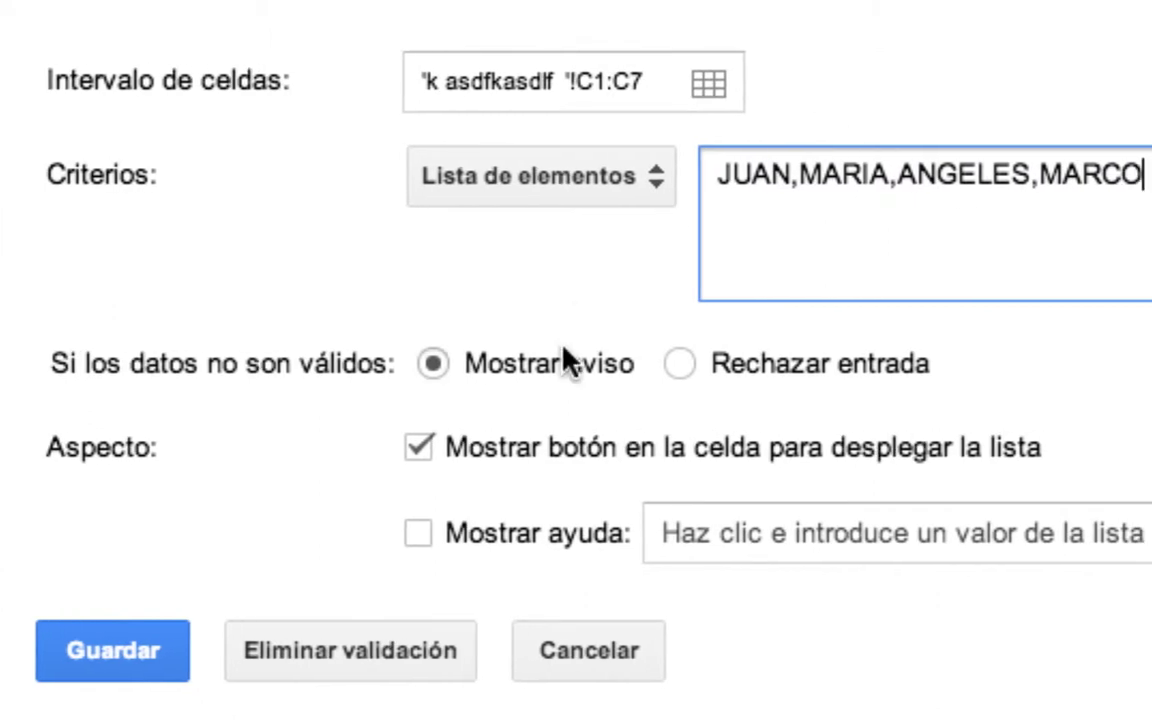
{"action": "left_click", "coordinate": [678, 365]}
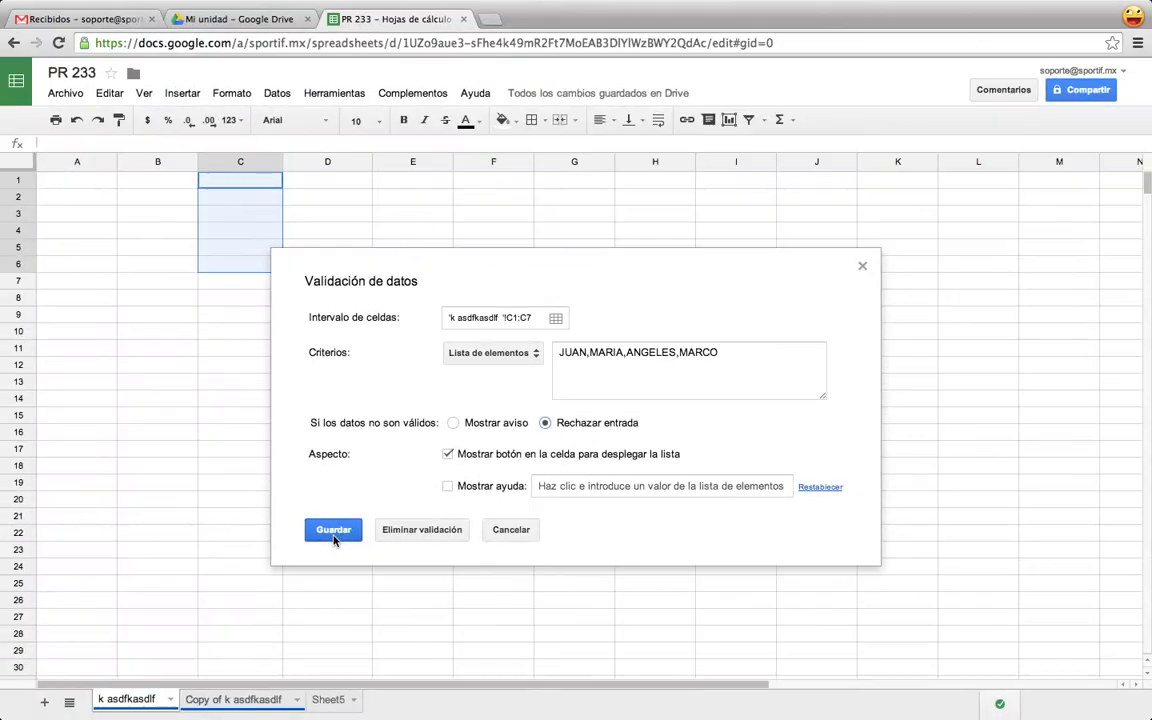
{"action": "left_click", "coordinate": [333, 530]}
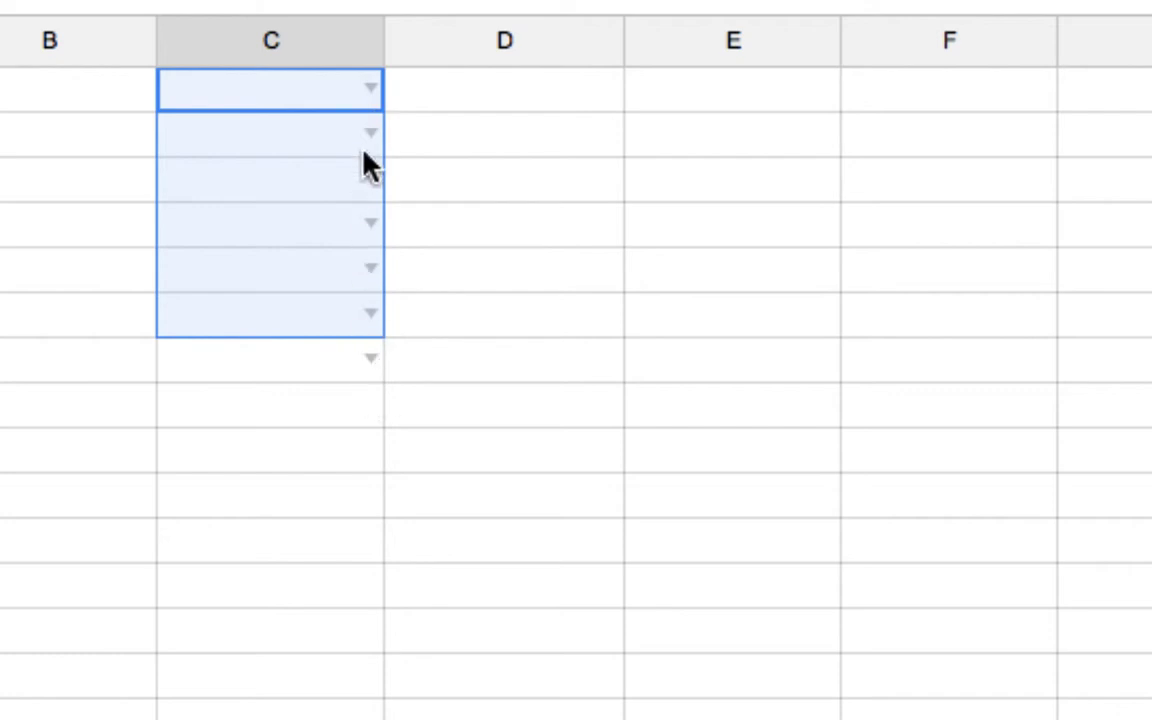
Choose the first listed name for C1, the third for C2 and the second for C4 from their drop-down lists
{"action": "left_click", "coordinate": [410, 420]}
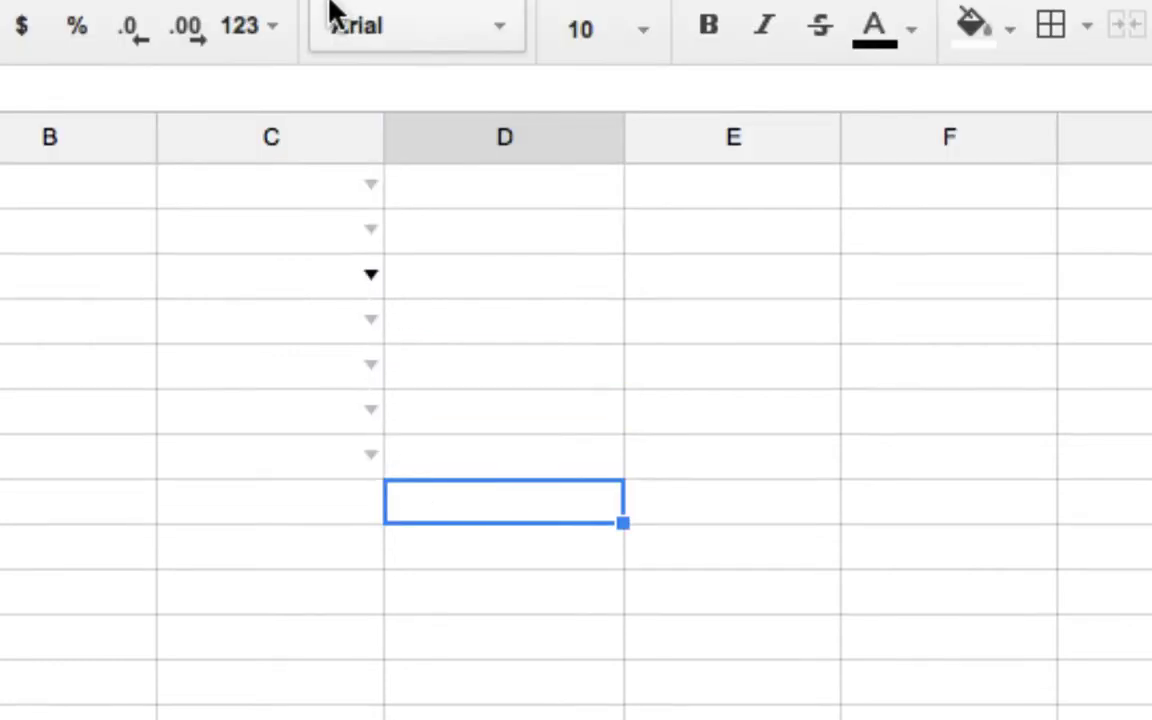
{"action": "left_click", "coordinate": [368, 185]}
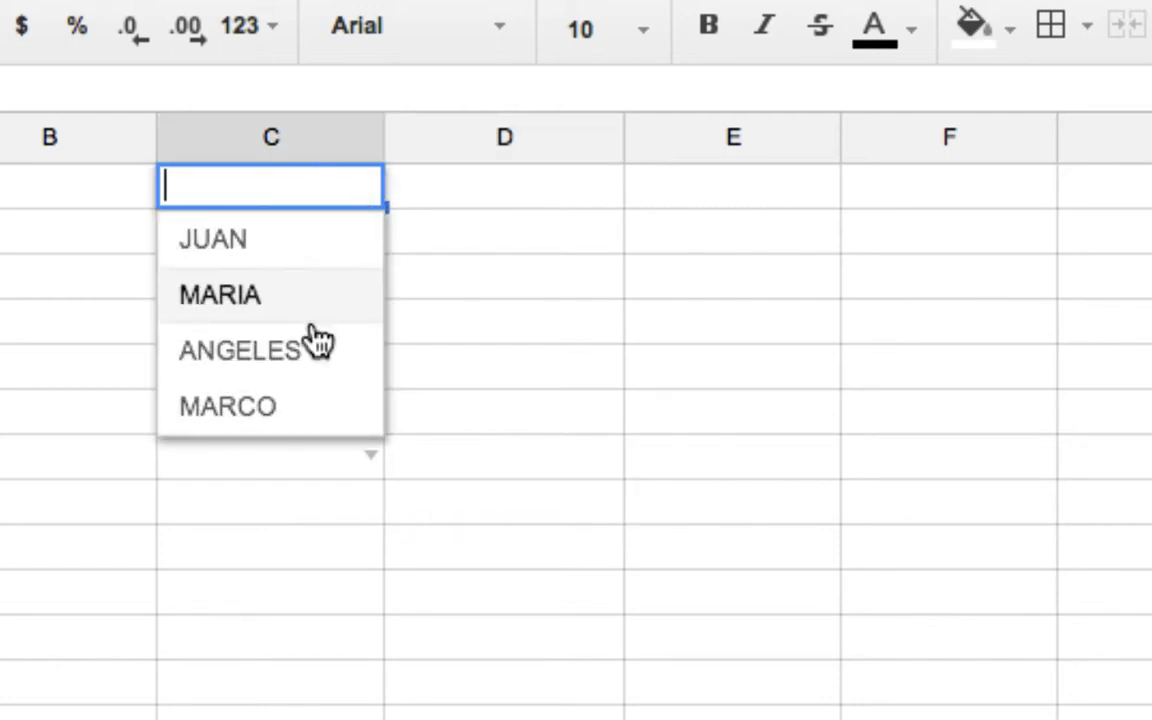
{"action": "left_click", "coordinate": [305, 245]}
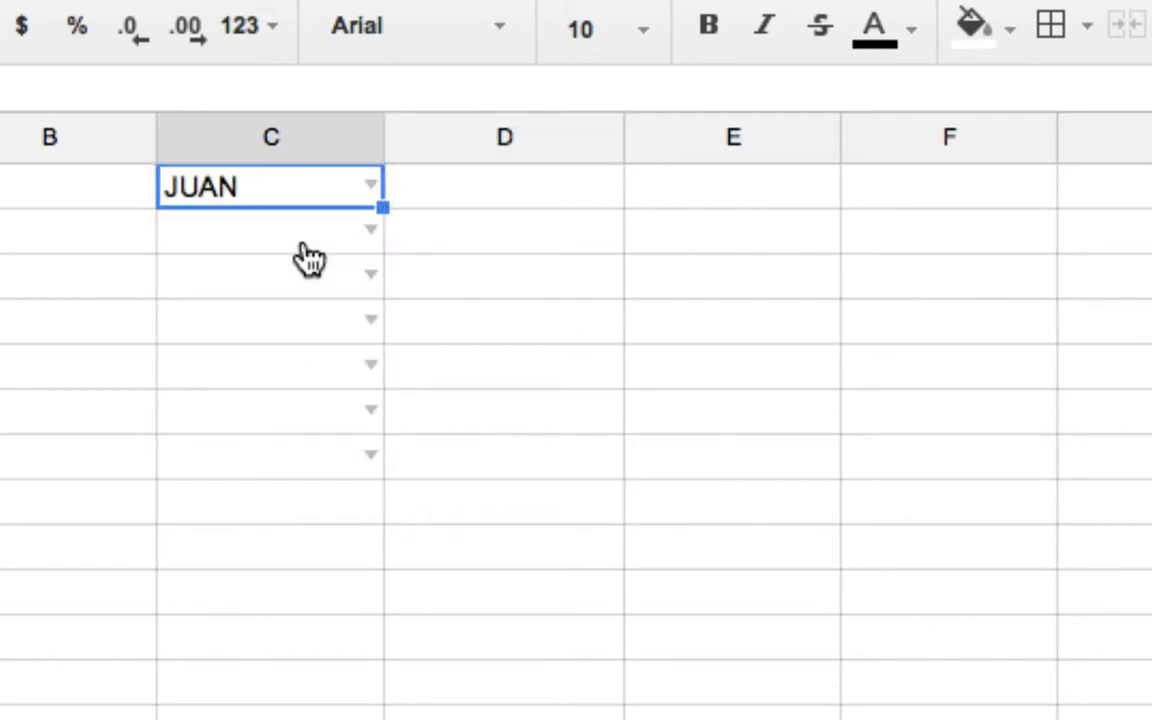
{"action": "left_click", "coordinate": [368, 232]}
{"action": "left_click", "coordinate": [288, 392]}
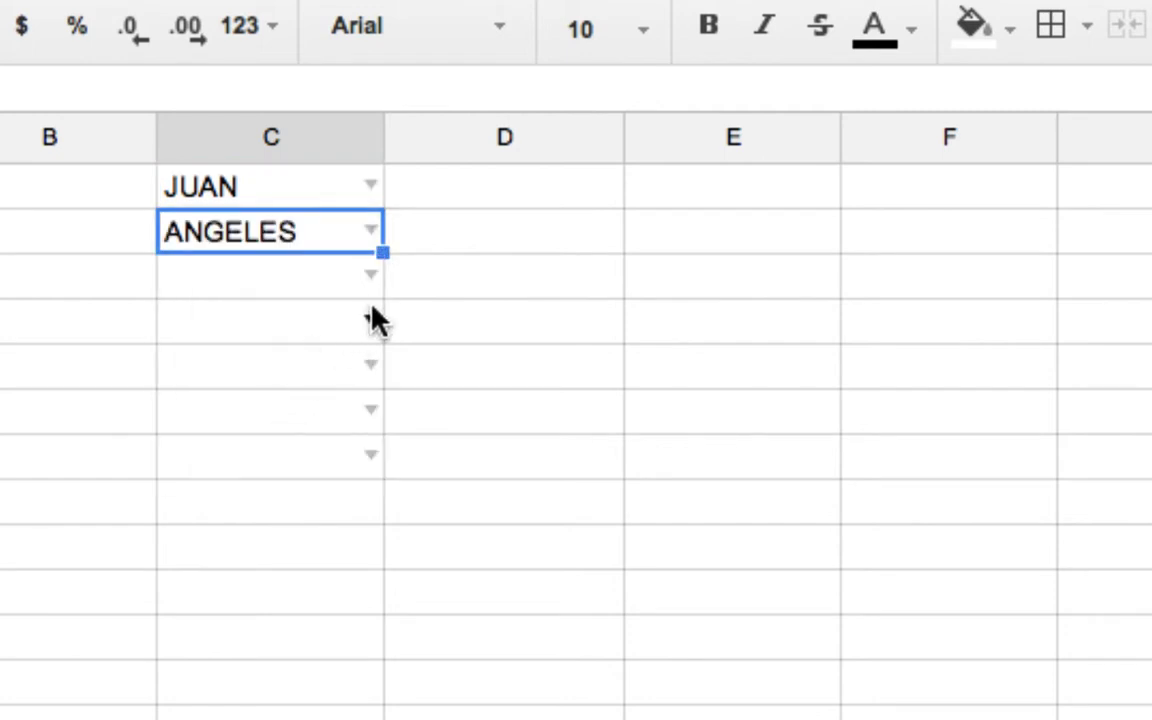
{"action": "left_click", "coordinate": [372, 320]}
{"action": "left_click", "coordinate": [283, 430]}
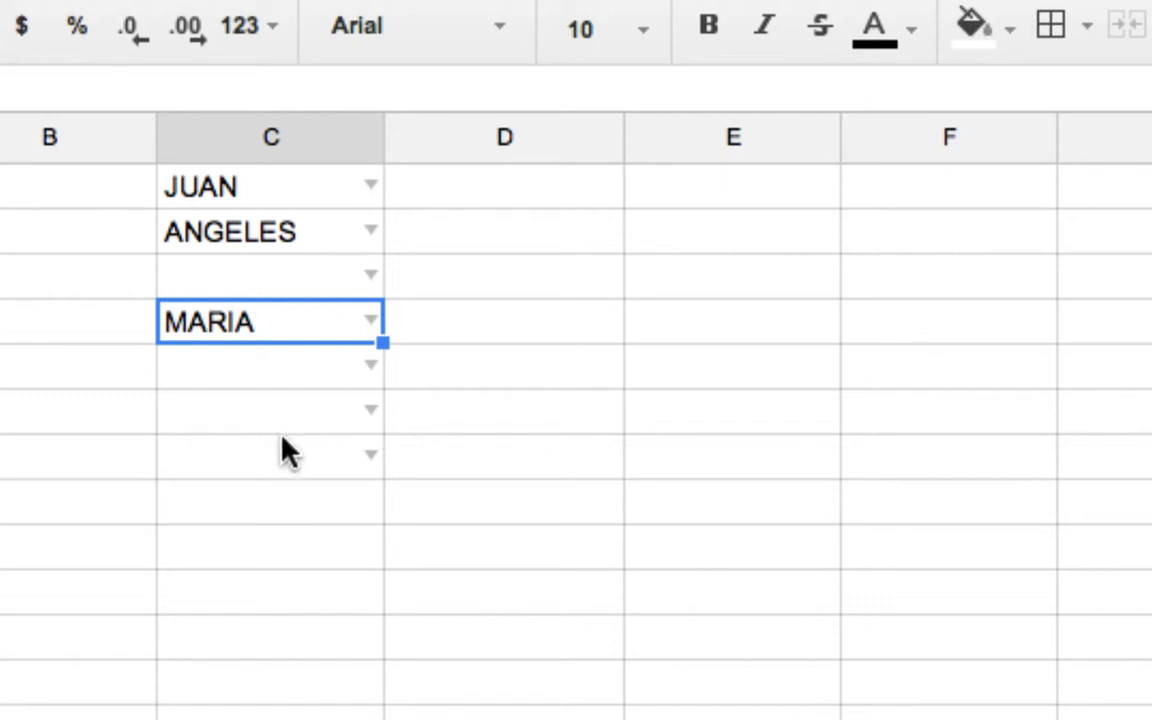
Enter the initial M in C6 and C7, accepting the second listed name for C6 and the fourth for C7
{"action": "left_click", "coordinate": [320, 413]}
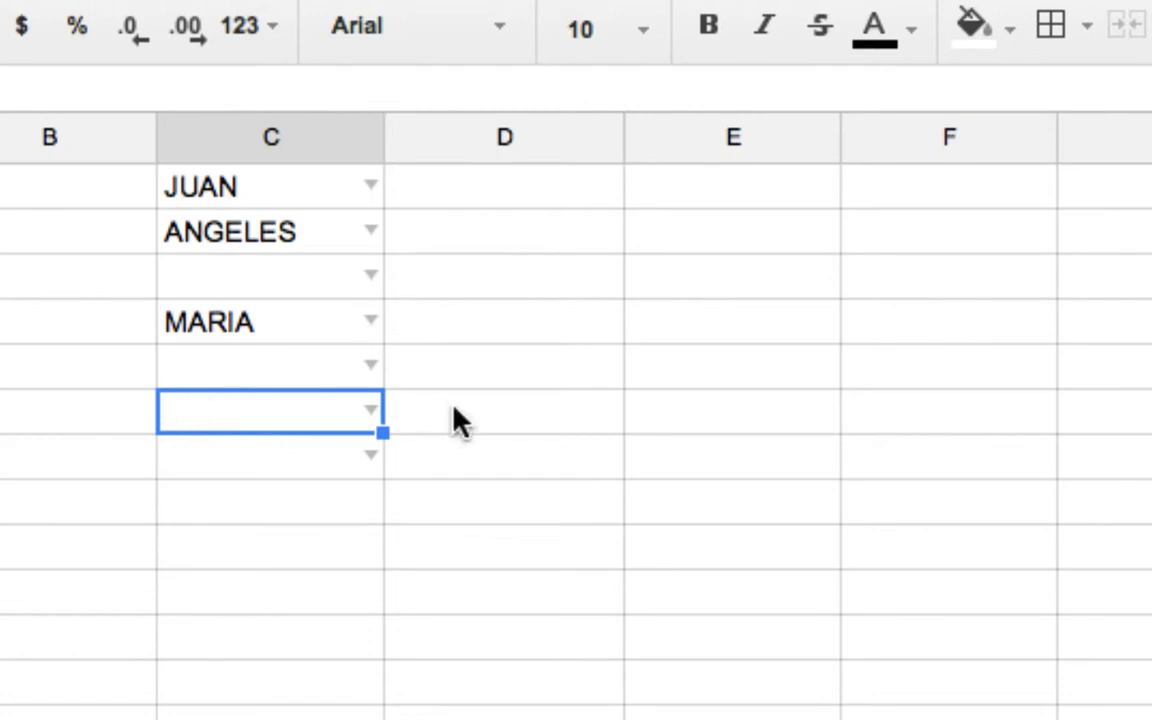
{"action": "type", "text": "M"}
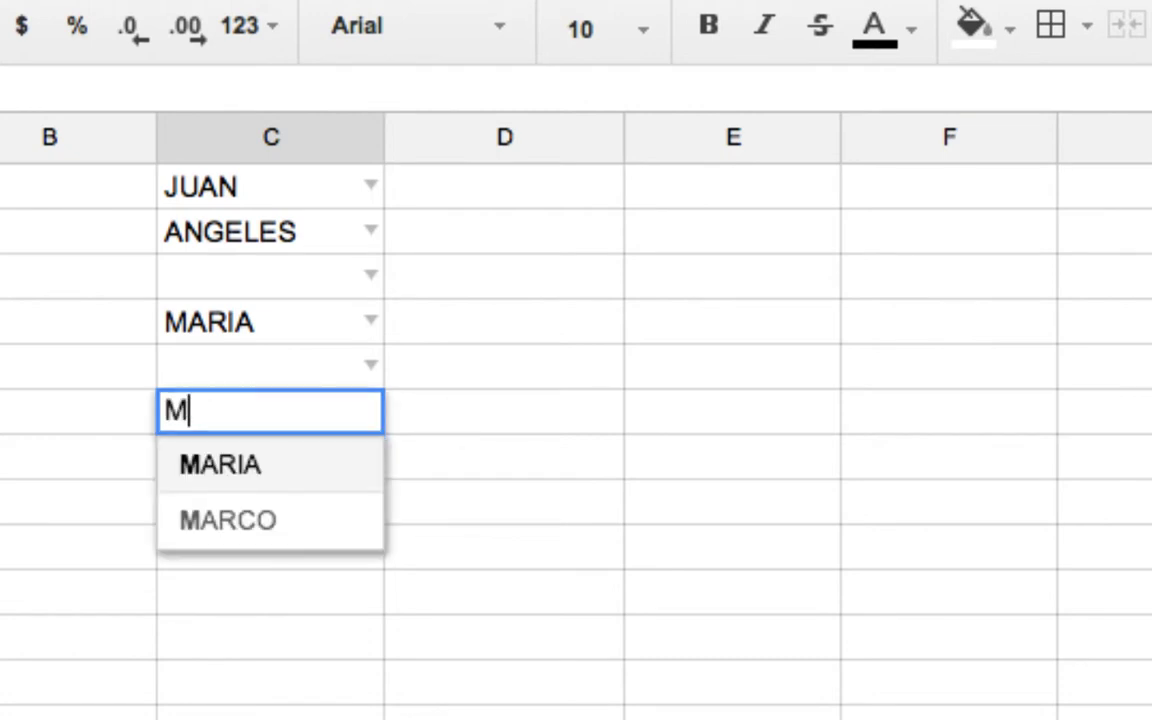
{"action": "key", "text": "Down"}
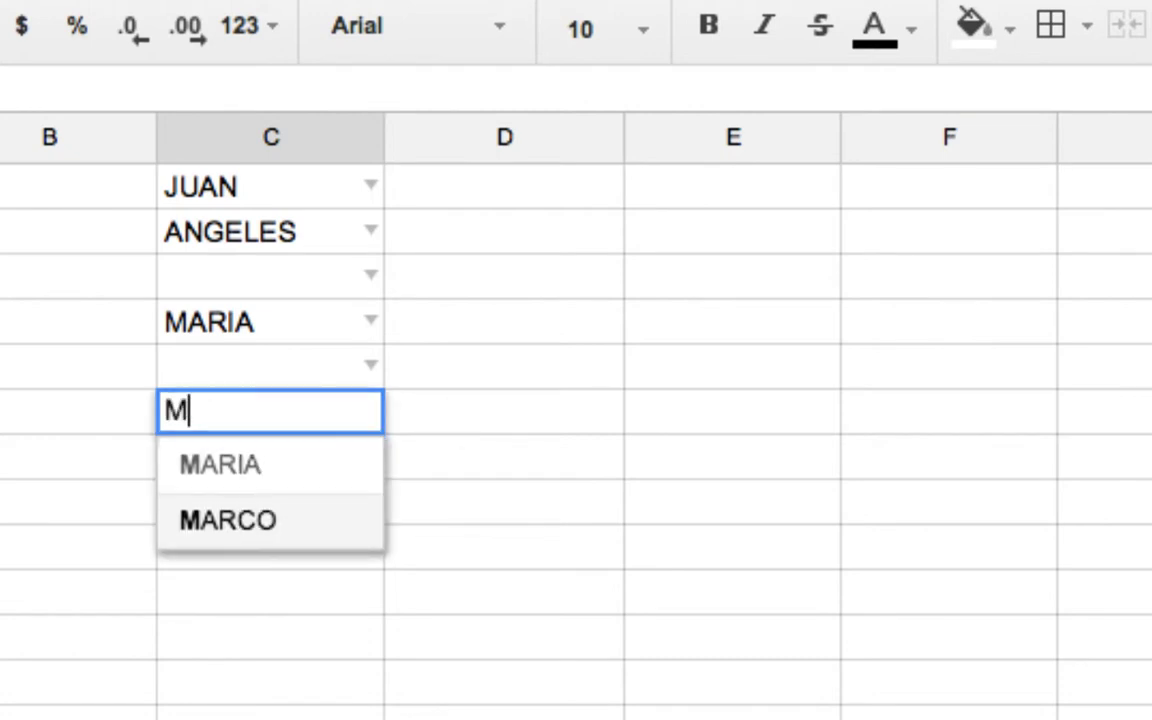
{"action": "key", "text": "Up"}
{"action": "key", "text": "Return"}
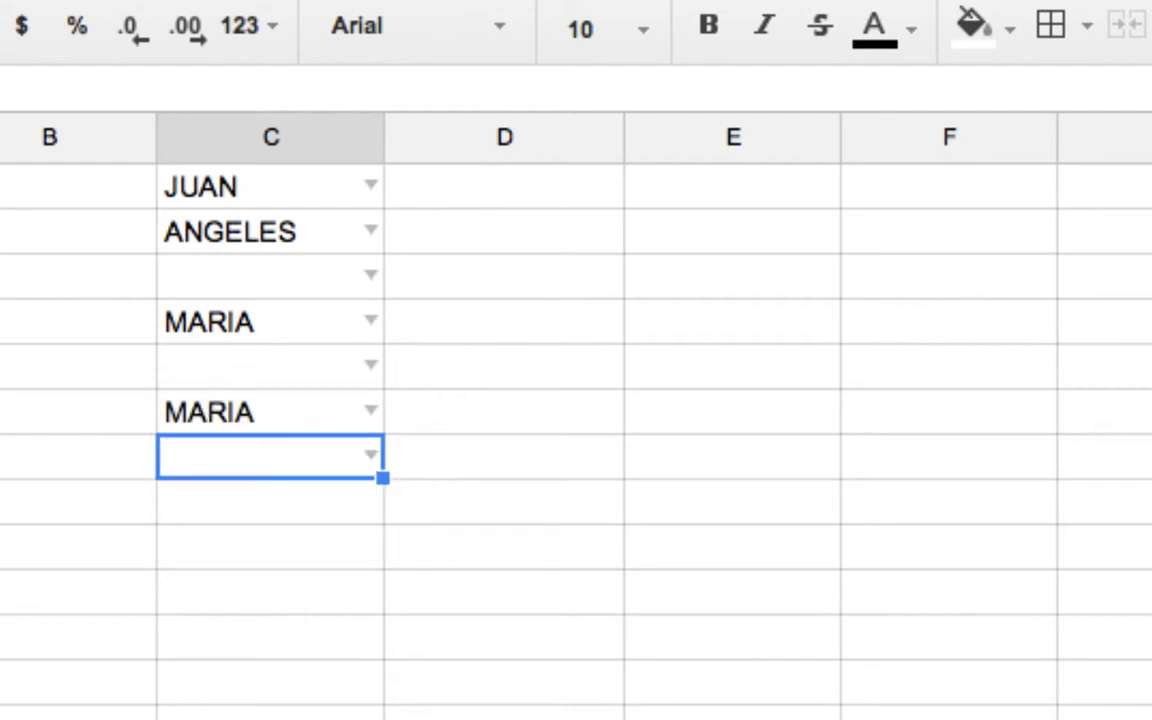
{"action": "type", "text": "M"}
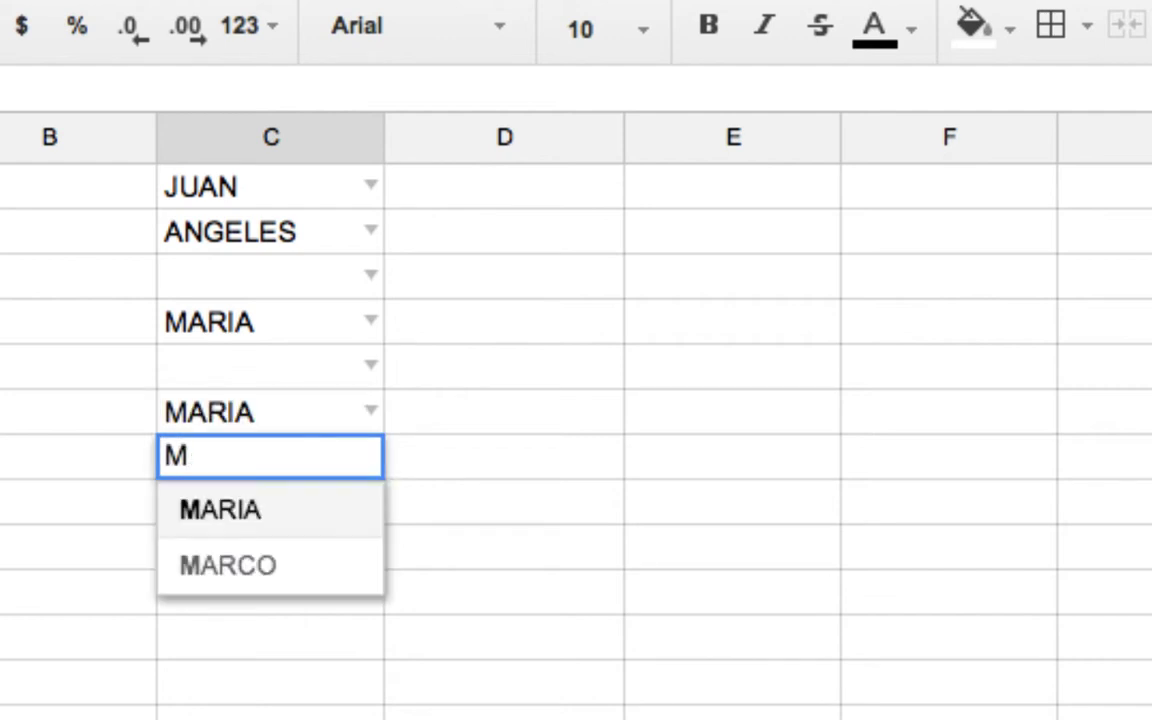
{"action": "key", "text": "Down"}
{"action": "key", "text": "Return"}
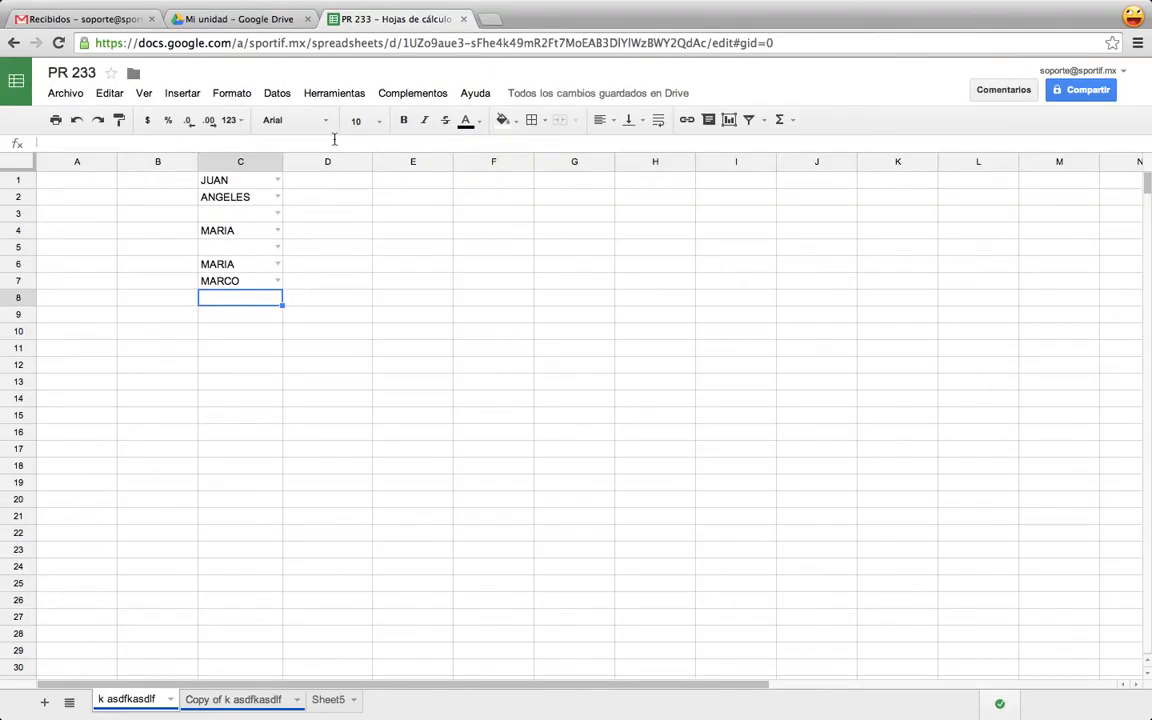
{"action": "left_click", "coordinate": [398, 186]}
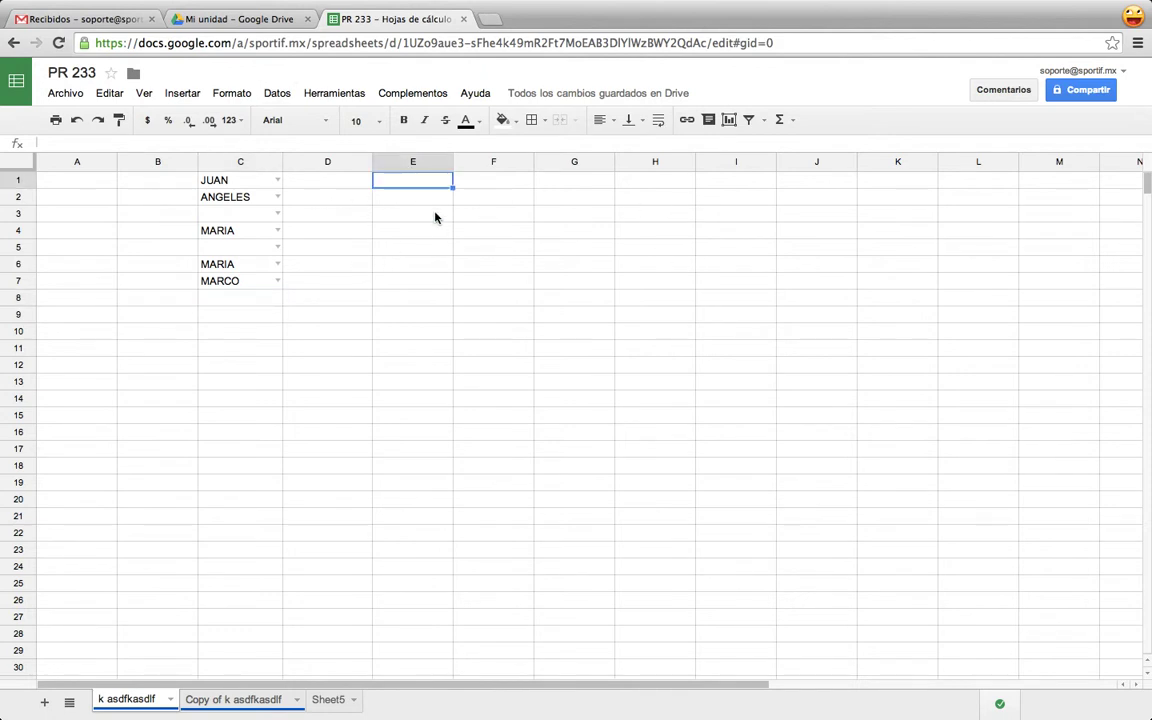
{"action": "left_click", "coordinate": [744, 186]}
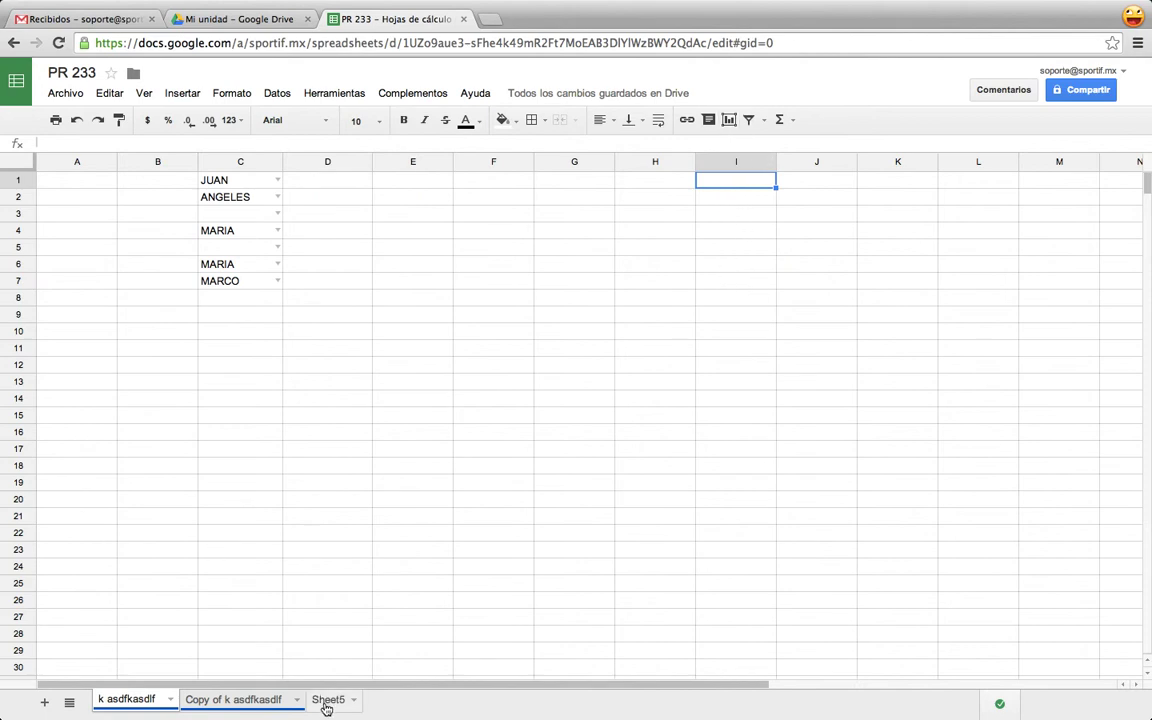
Enter the list values LIMON, MANZANA and BARCO in cells A1:A3 of Sheet5
{"action": "left_click", "coordinate": [327, 702]}
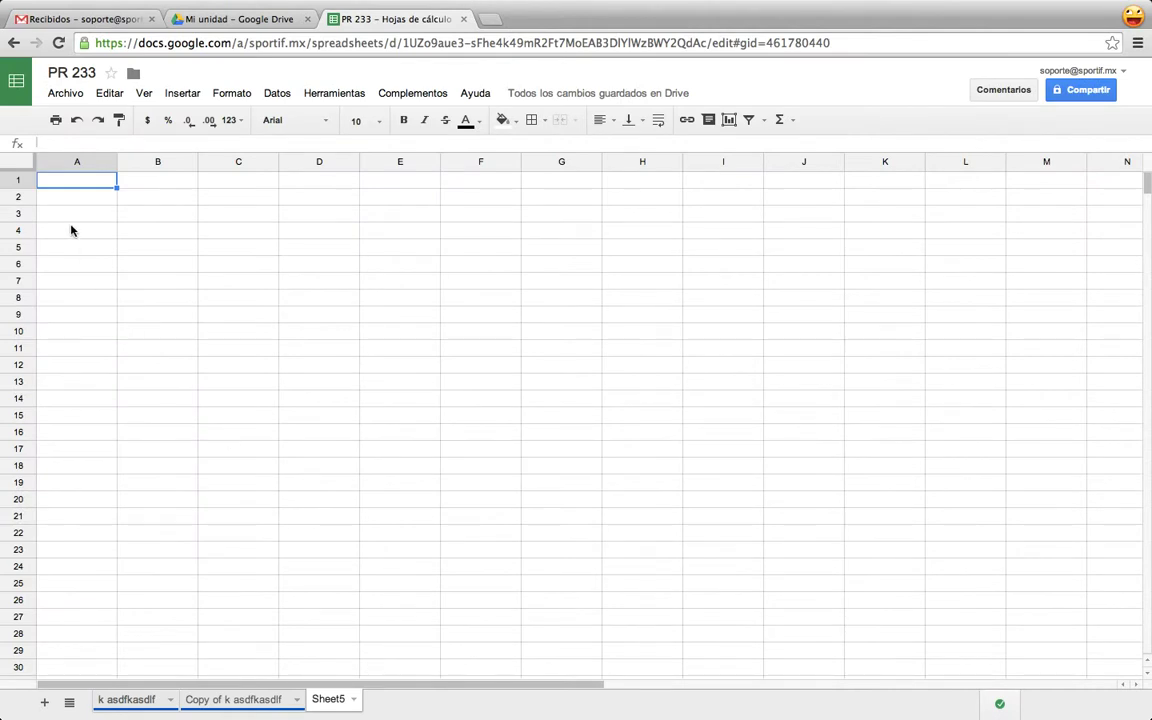
{"action": "type", "text": "LIMON"}
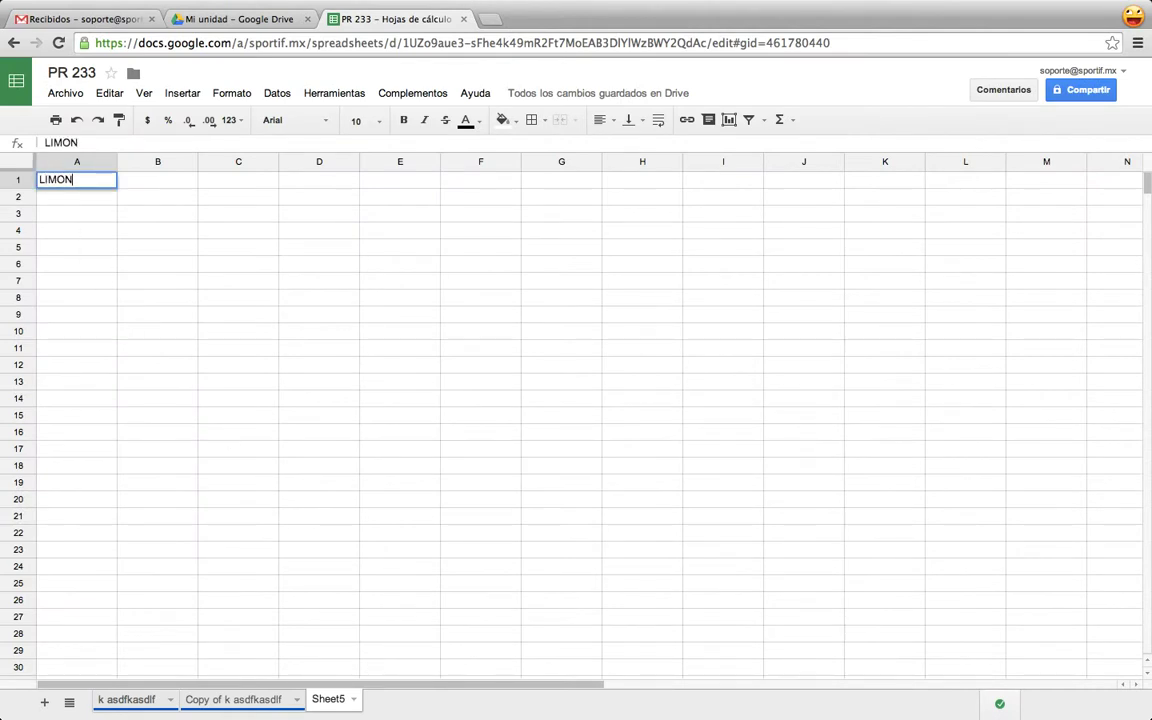
{"action": "key", "text": "Return"}
{"action": "type", "text": "MAN"}
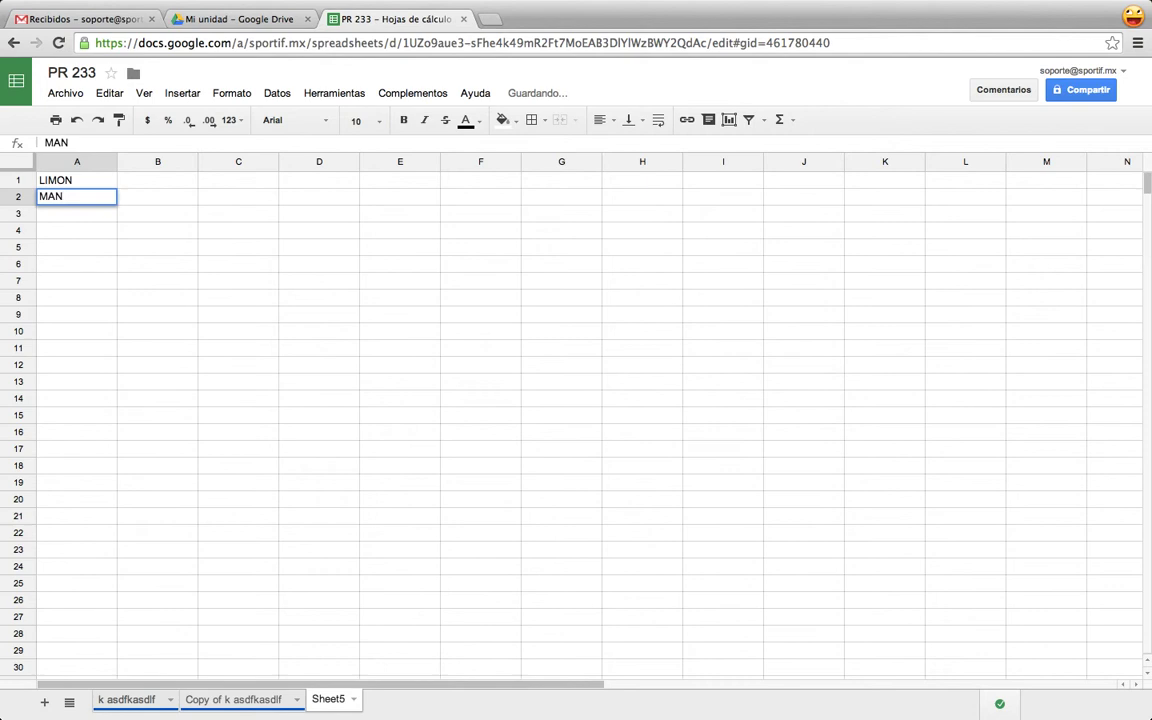
{"action": "type", "text": "ZANA"}
{"action": "key", "text": "Return"}
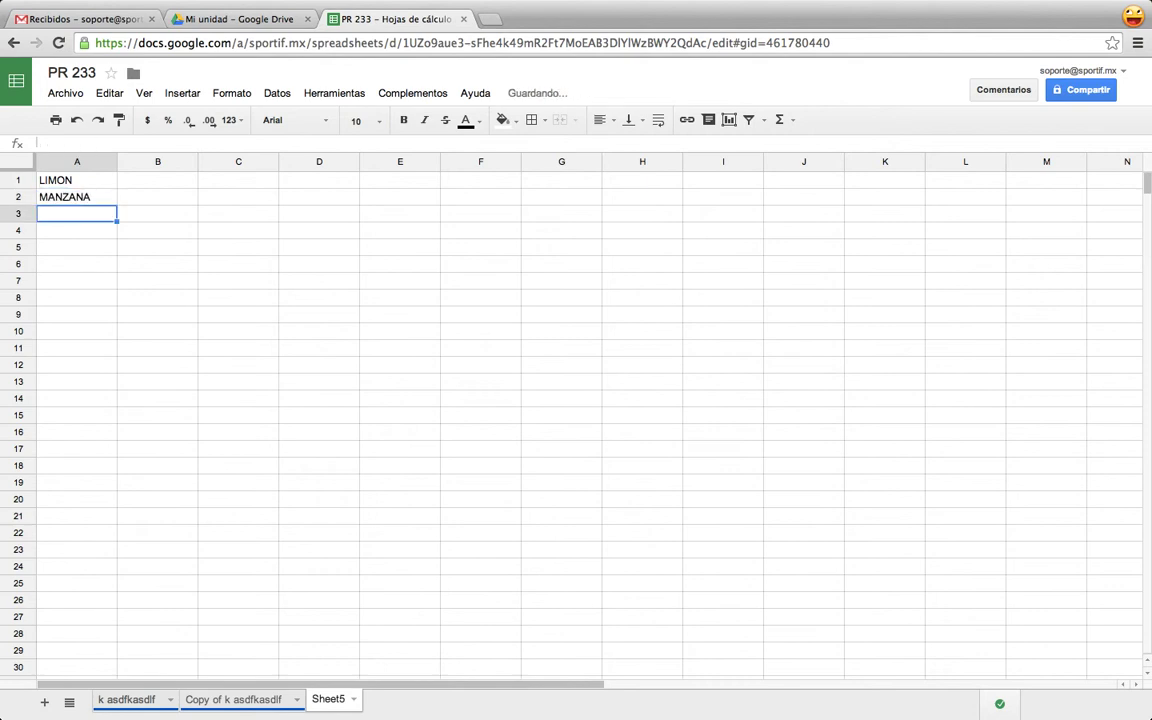
{"action": "type", "text": "BARCO"}
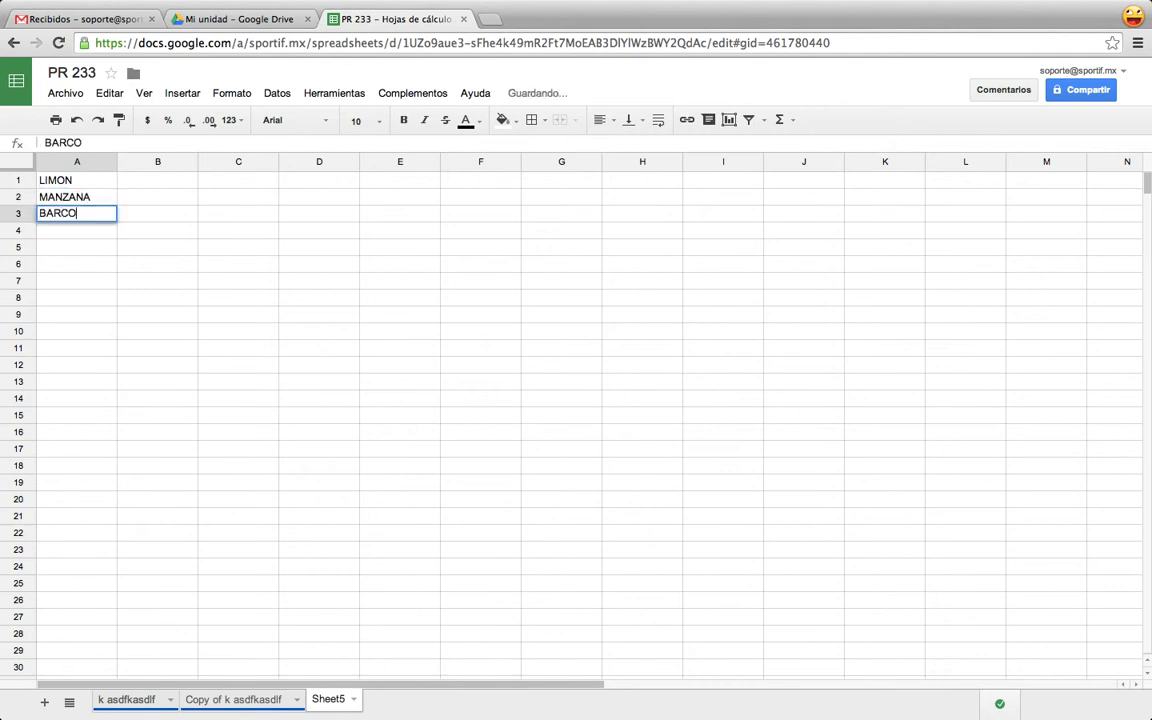
{"action": "key", "text": "Return"}
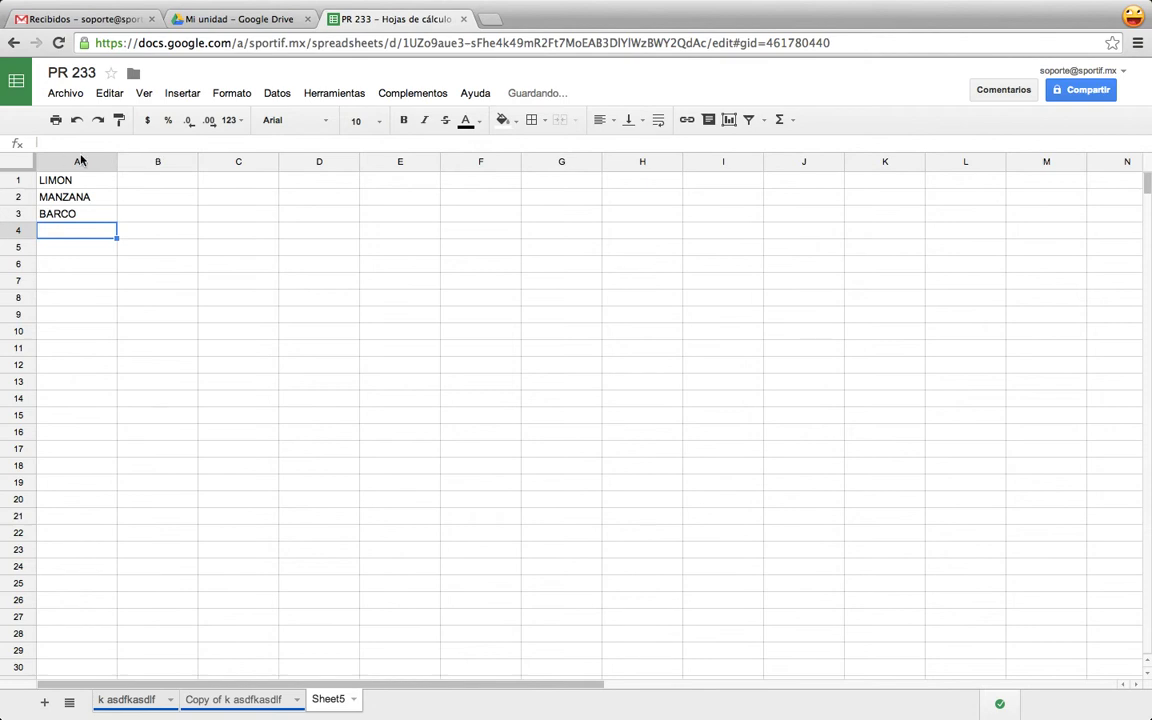
Open data validation for column E of the first sheet, using Lista a partir de un intervalo and Rechazar entrada for invalid data
{"action": "left_click", "coordinate": [125, 699]}
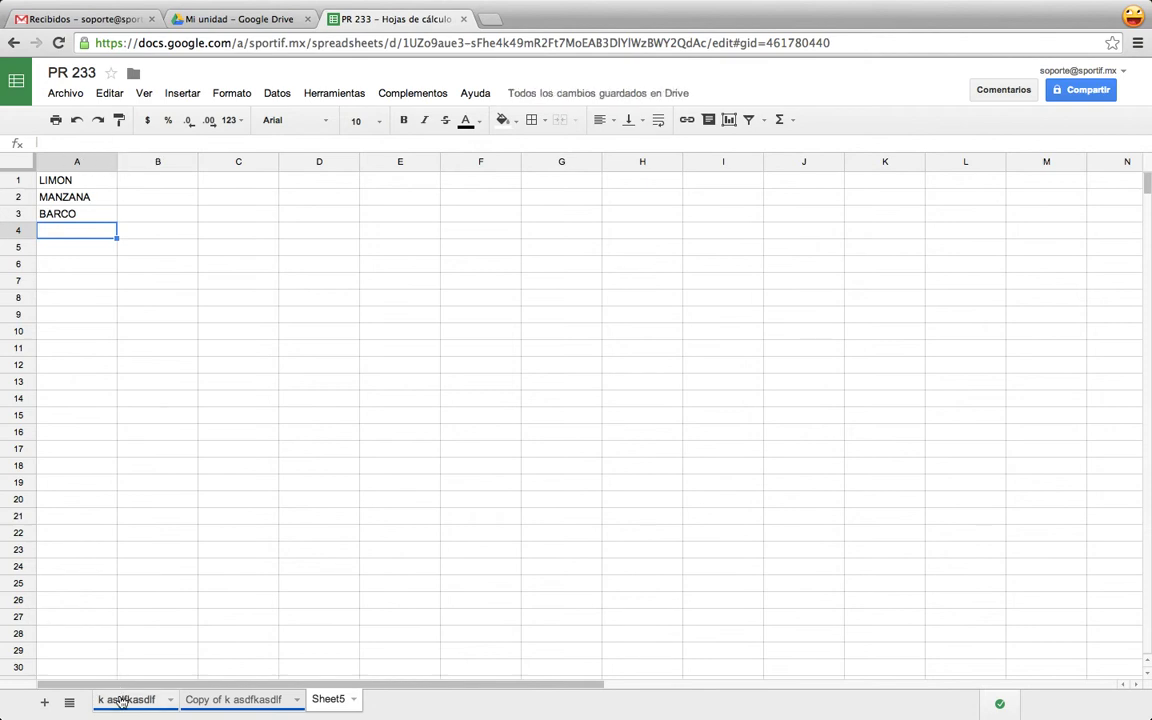
{"action": "left_click", "coordinate": [426, 179]}
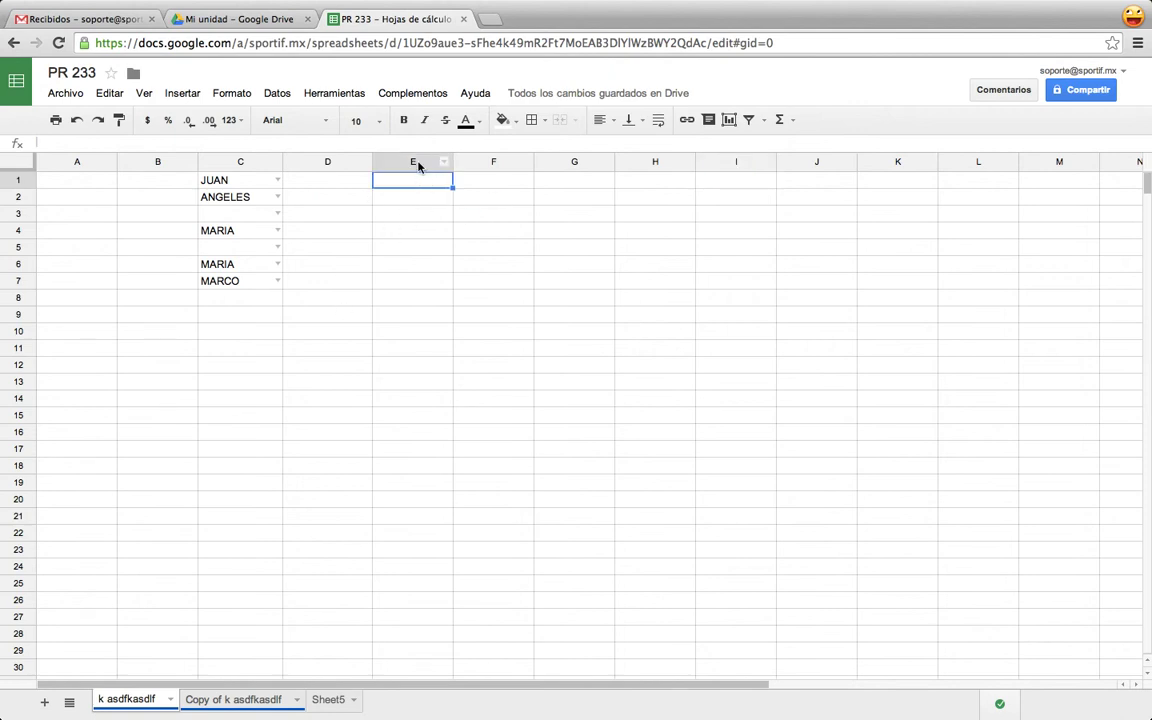
{"action": "left_click", "coordinate": [418, 163]}
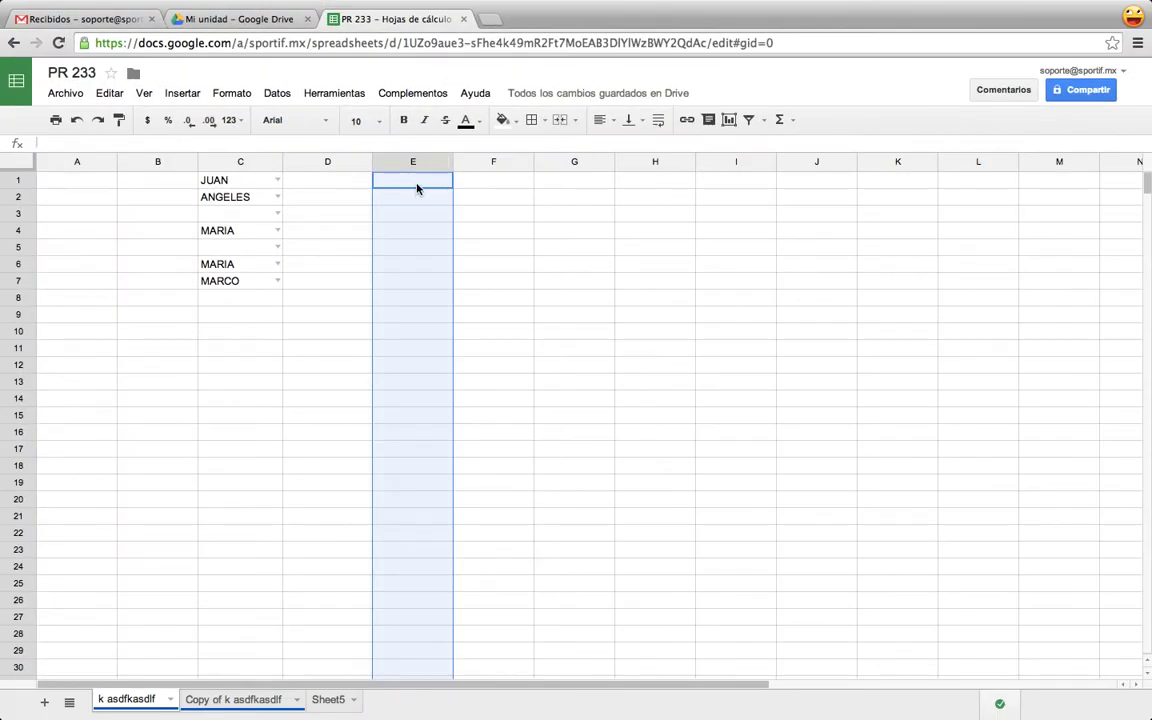
{"action": "right_click", "coordinate": [417, 188]}
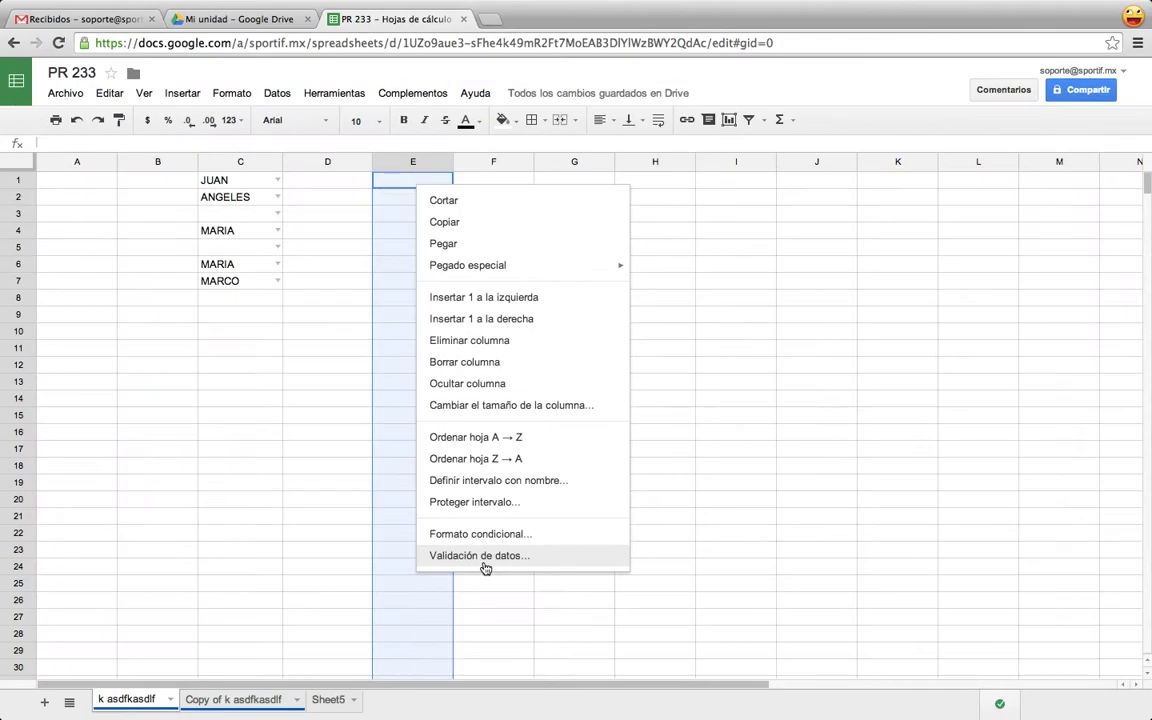
{"action": "left_click", "coordinate": [485, 566]}
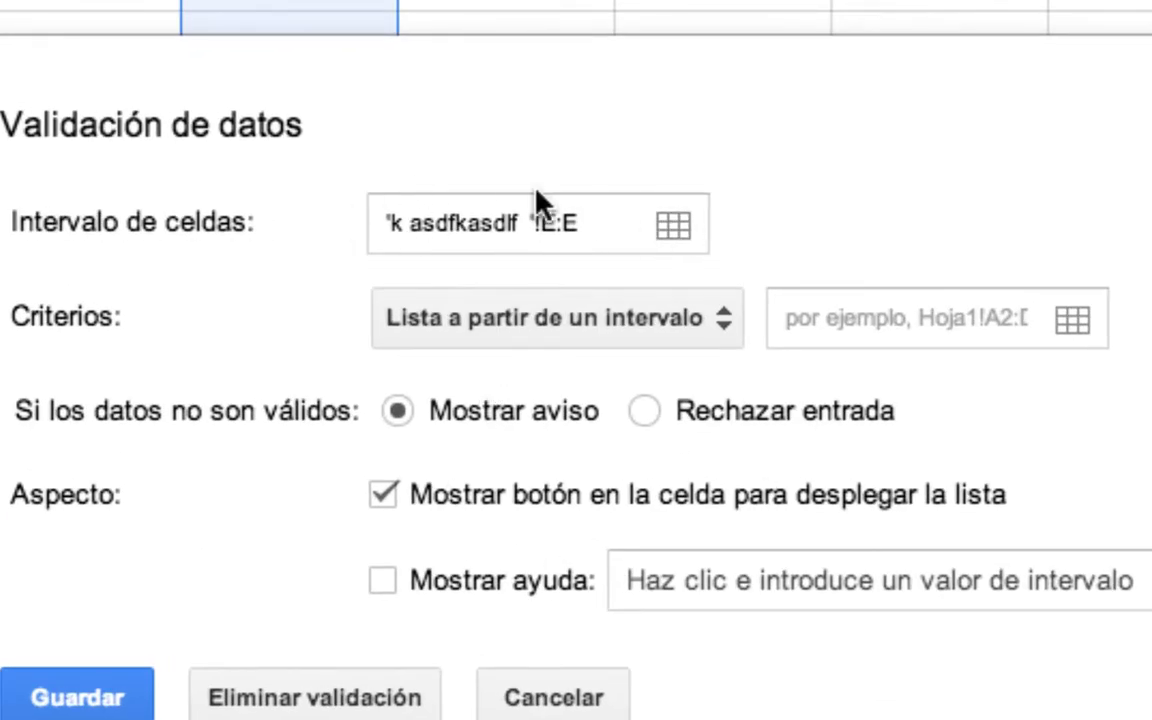
{"action": "left_click", "coordinate": [745, 315]}
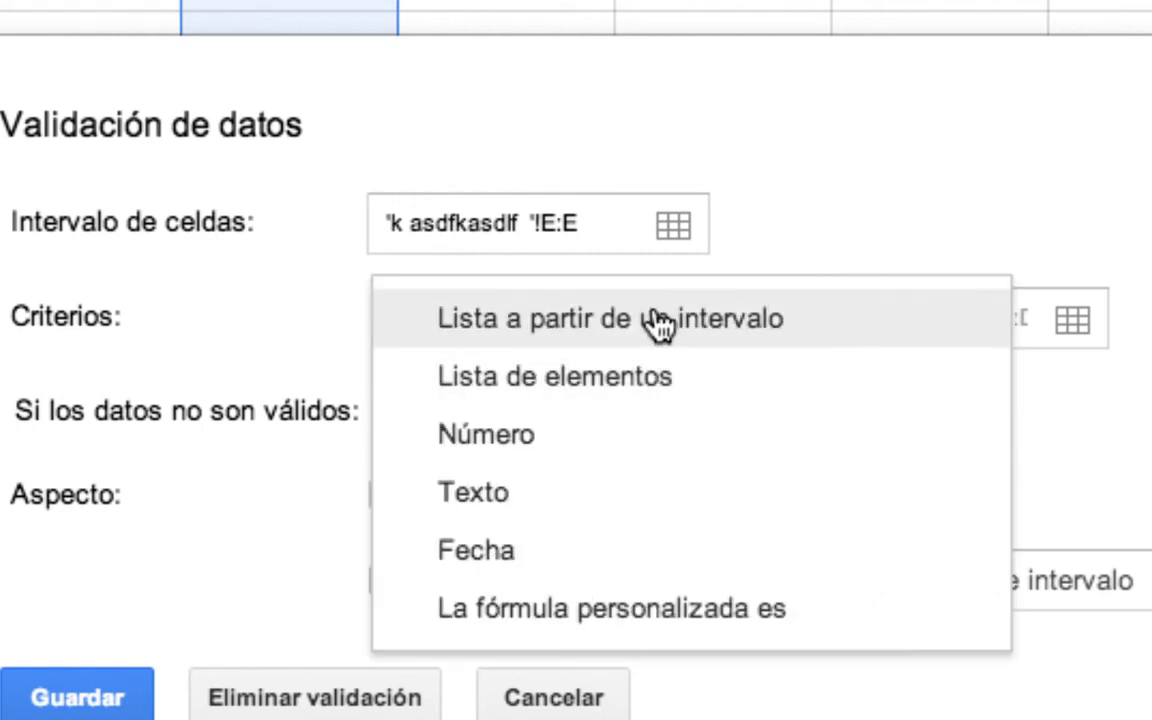
{"action": "left_click", "coordinate": [660, 320]}
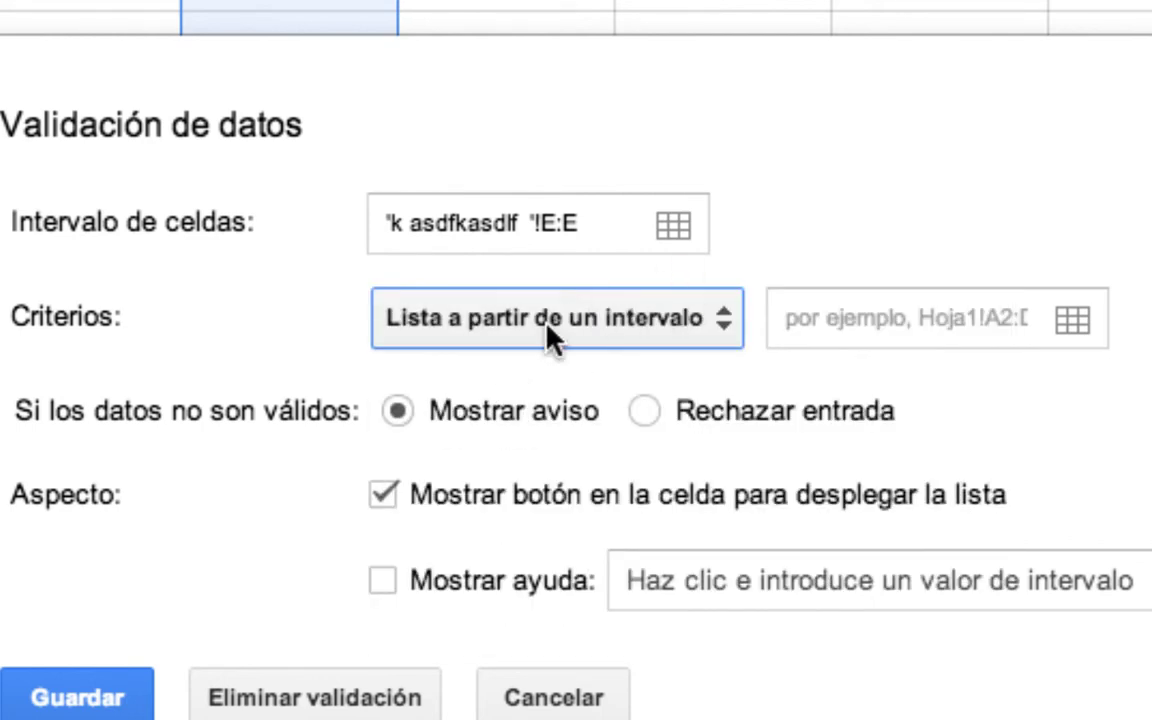
{"action": "left_click", "coordinate": [645, 412]}
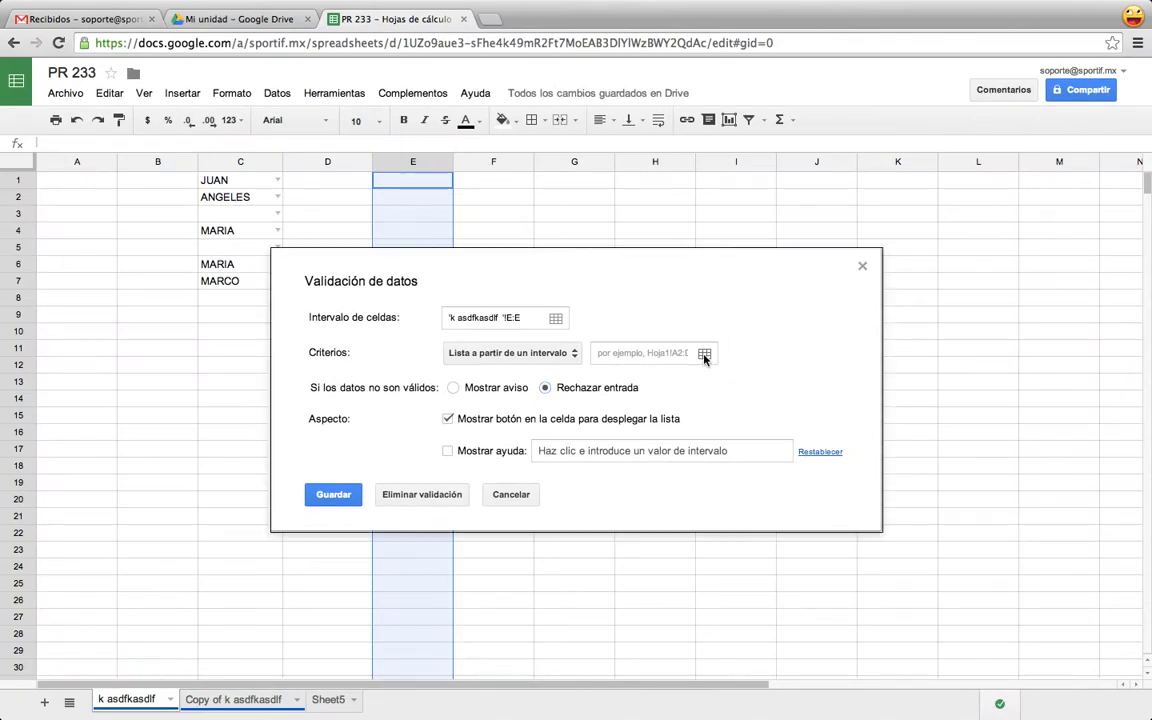
Select Sheet5!A1:A3 as the source range for the validation list and save the rule
{"action": "left_click", "coordinate": [704, 356]}
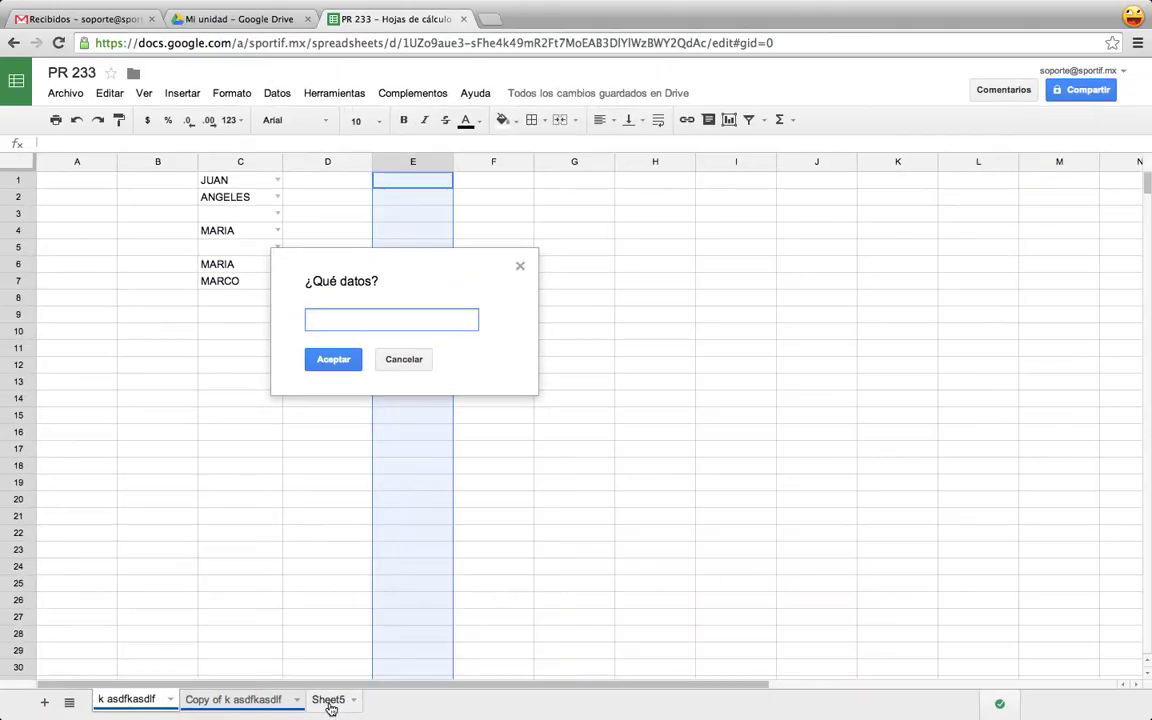
{"action": "left_click", "coordinate": [328, 698]}
{"action": "left_click_drag", "start_coordinate": [66, 180], "coordinate": [61, 216]}
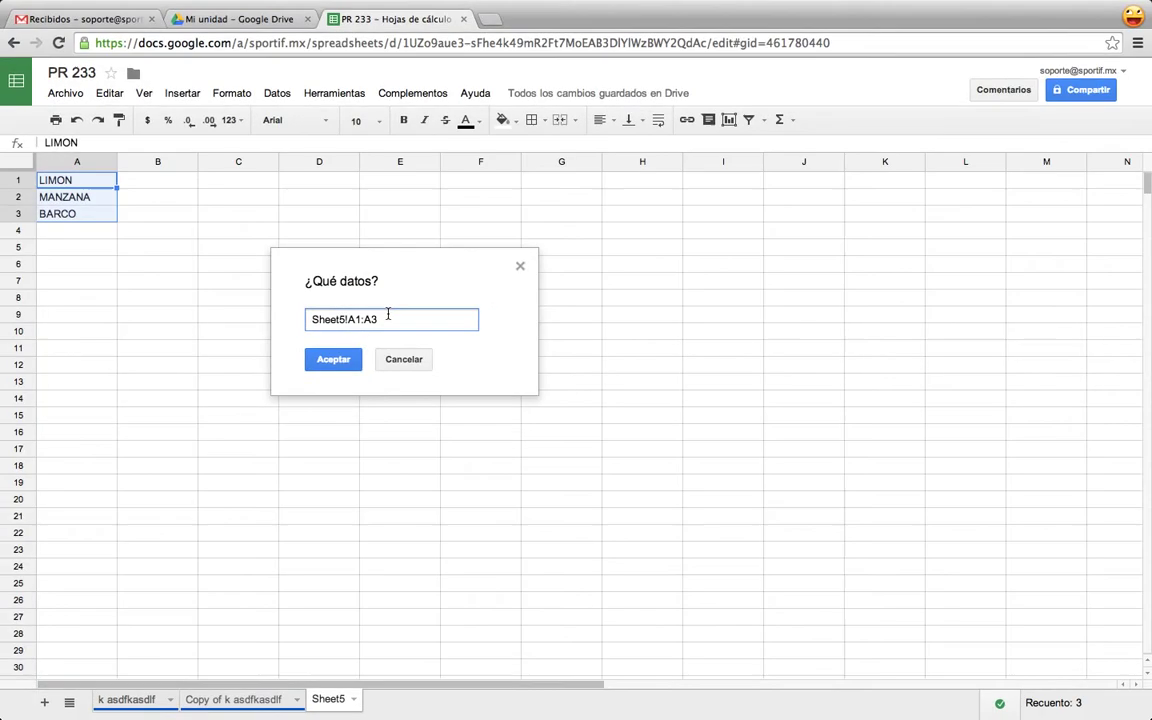
{"action": "left_click", "coordinate": [331, 366]}
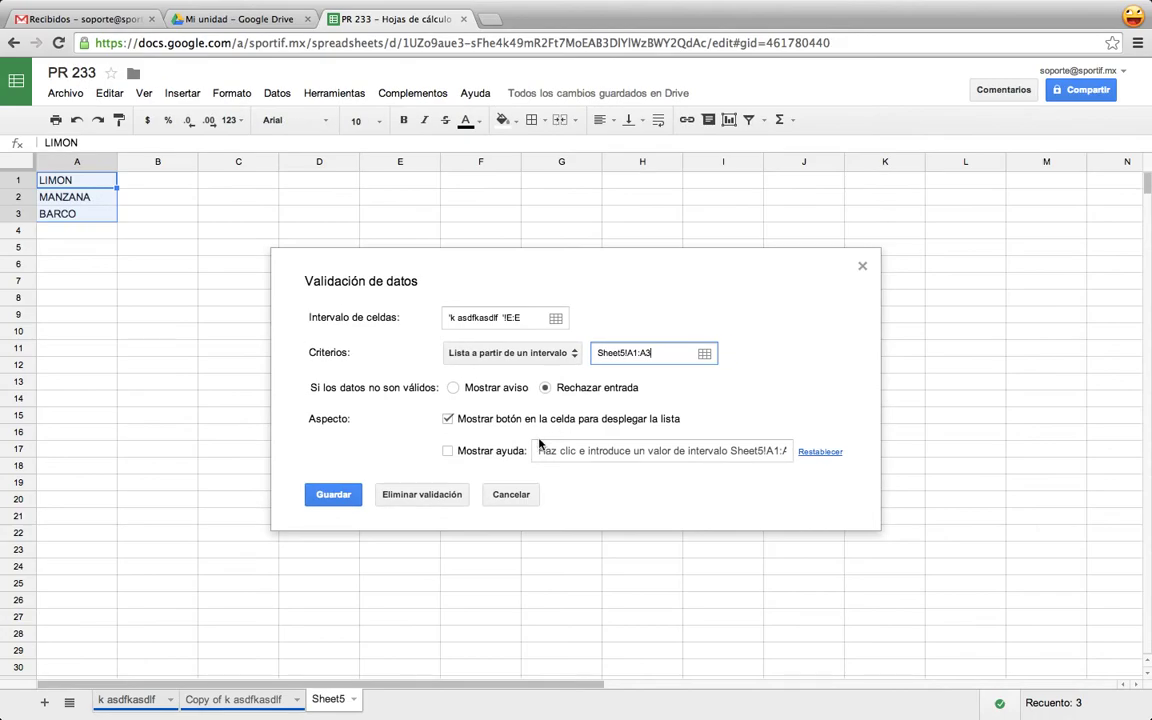
{"action": "left_click", "coordinate": [336, 494]}
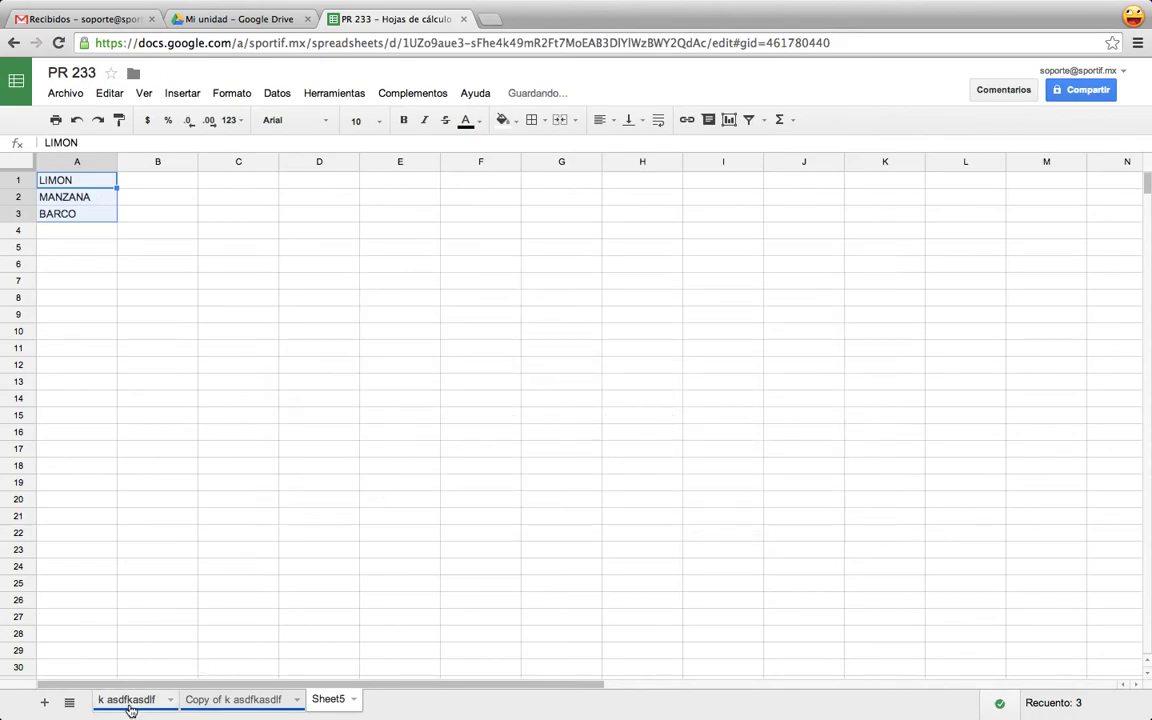
On the first sheet, choose LIMON for E1 and BARCO for E2 from their drop-down lists
{"action": "left_click", "coordinate": [126, 699]}
{"action": "left_click", "coordinate": [573, 247]}
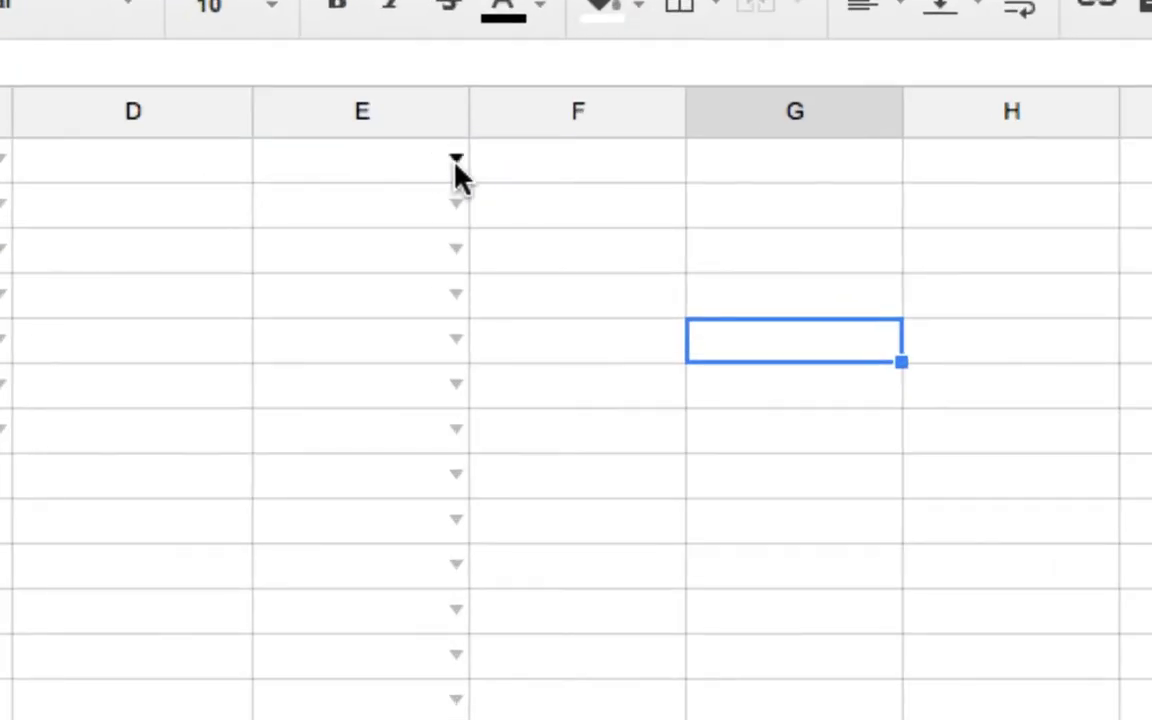
{"action": "left_click", "coordinate": [456, 162]}
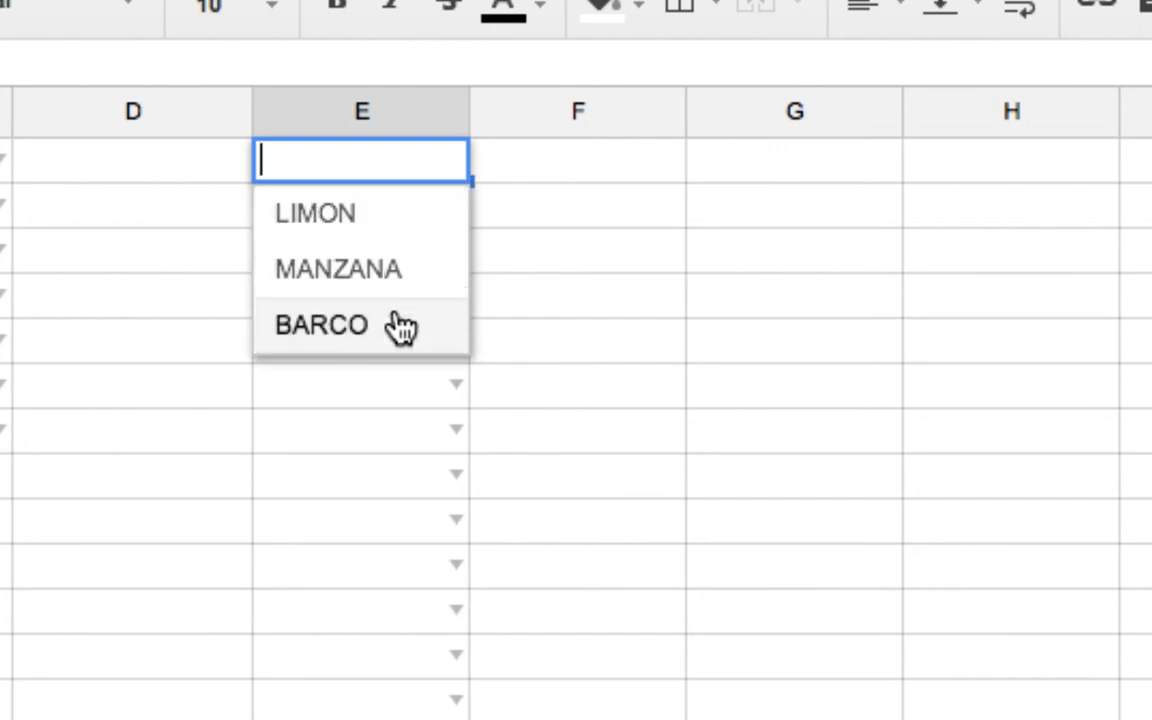
{"action": "left_click", "coordinate": [370, 238]}
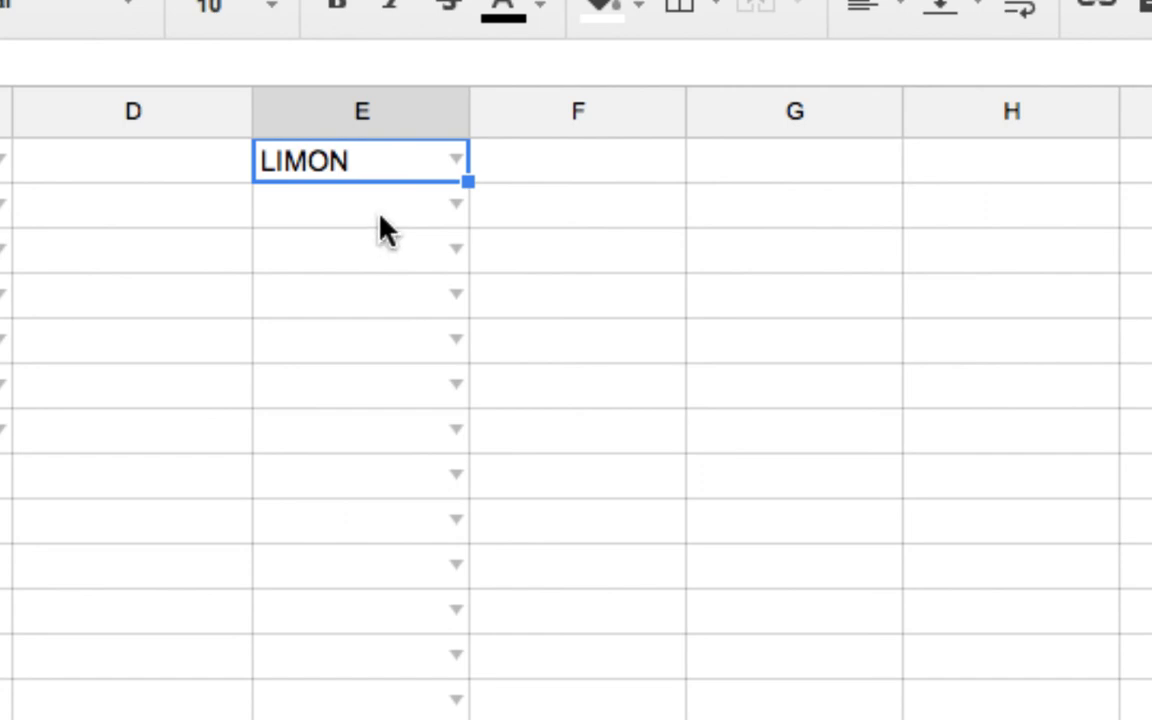
{"action": "left_click", "coordinate": [454, 209]}
{"action": "left_click", "coordinate": [385, 368]}
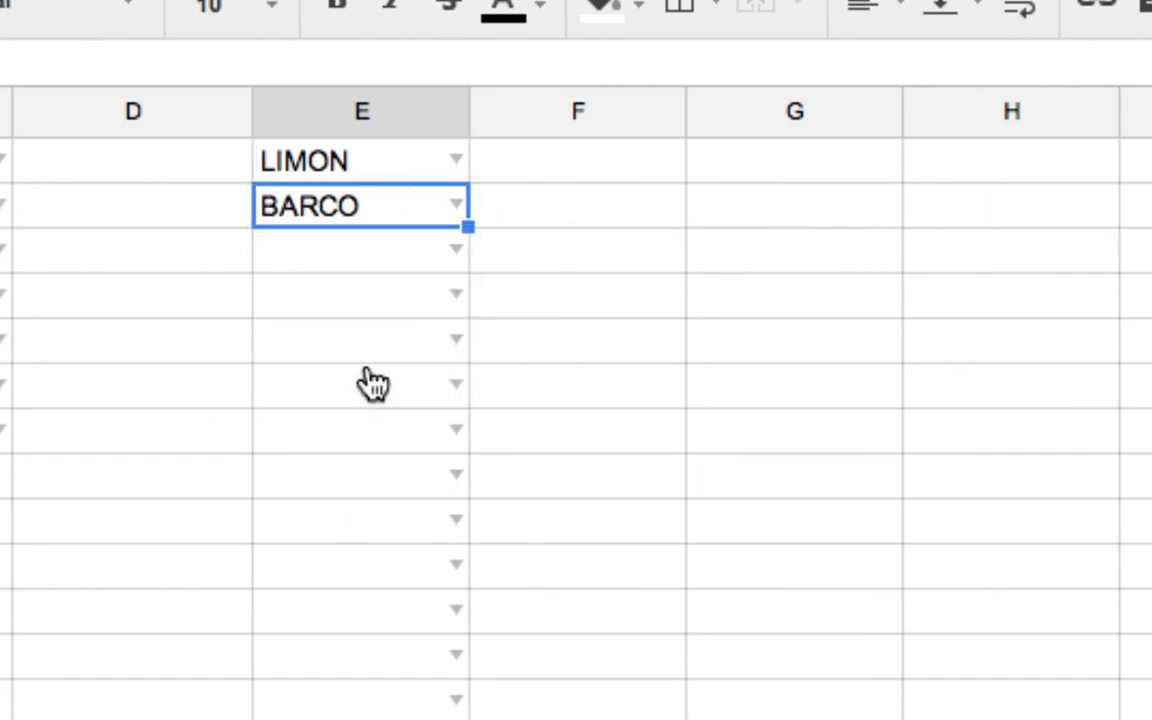
Enter the initial M in E4 and accept the list value MANZANA
{"action": "left_click", "coordinate": [410, 312]}
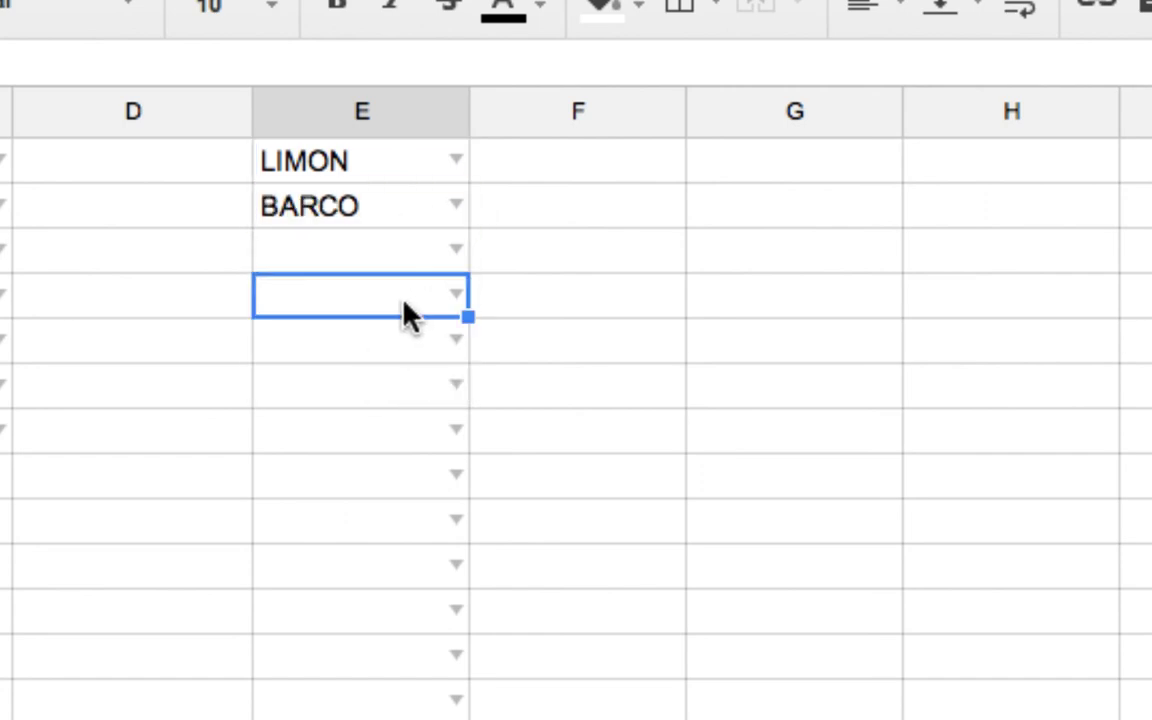
{"action": "type", "text": "M"}
{"action": "key", "text": "Return"}
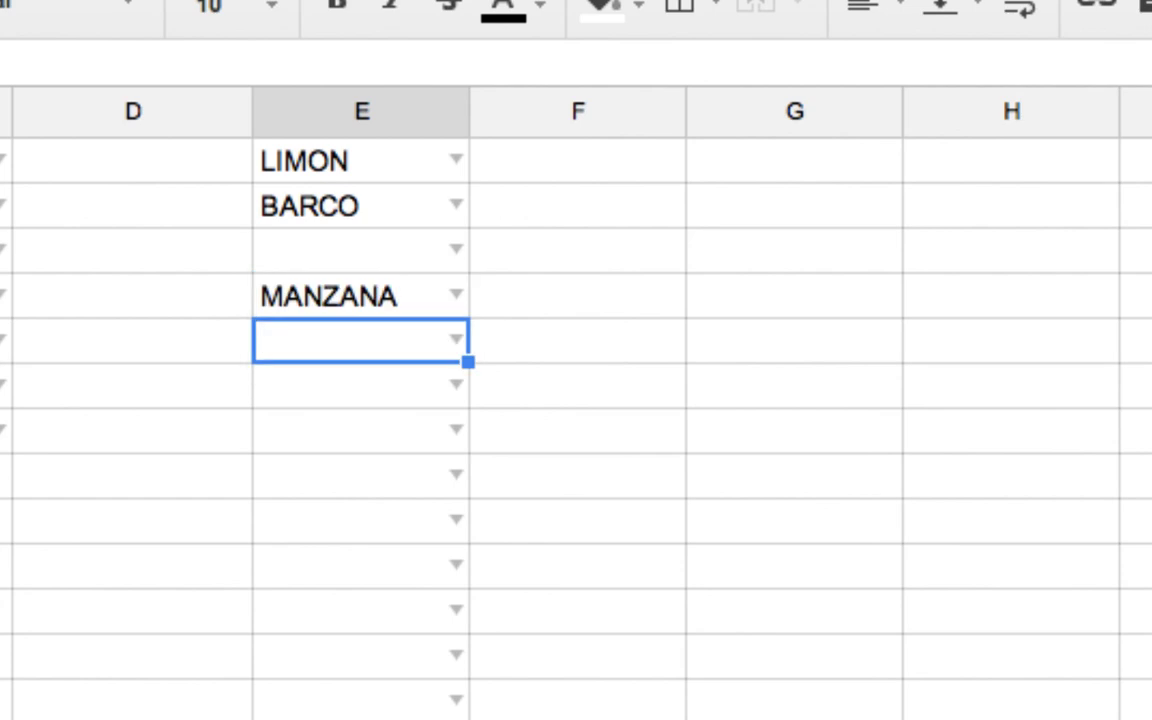